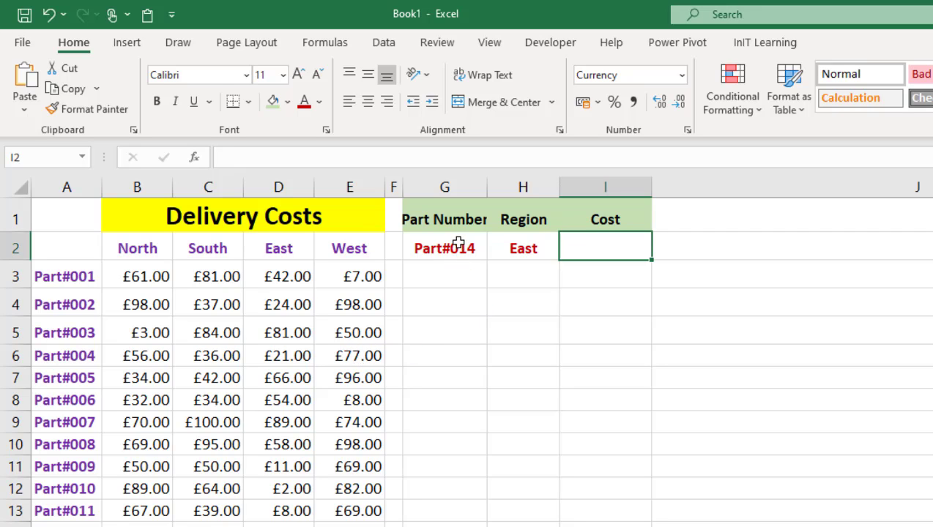
- Set the part number in G2 to Part#018 and the region in H2 to South
{"action": "left_click", "coordinate": [457, 244]}
{"action": "left_click", "coordinate": [495, 253]}
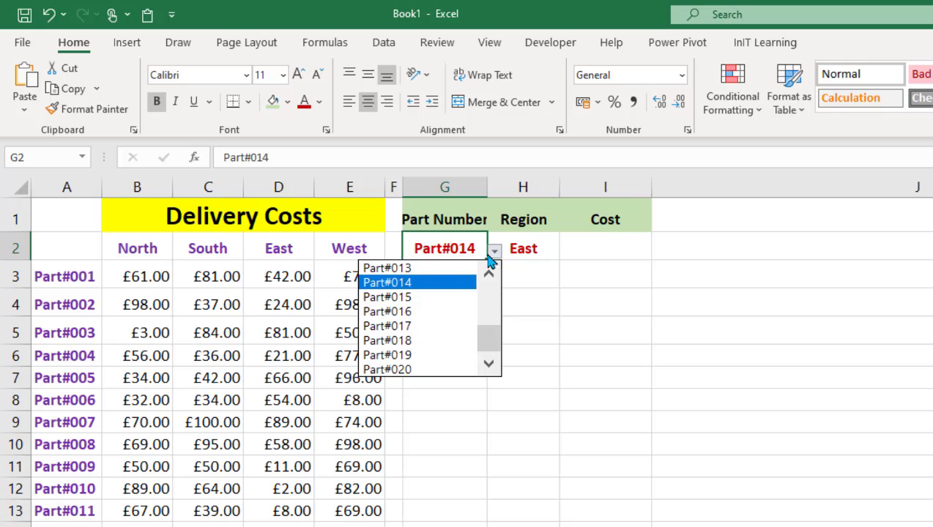
{"action": "left_click", "coordinate": [424, 341]}
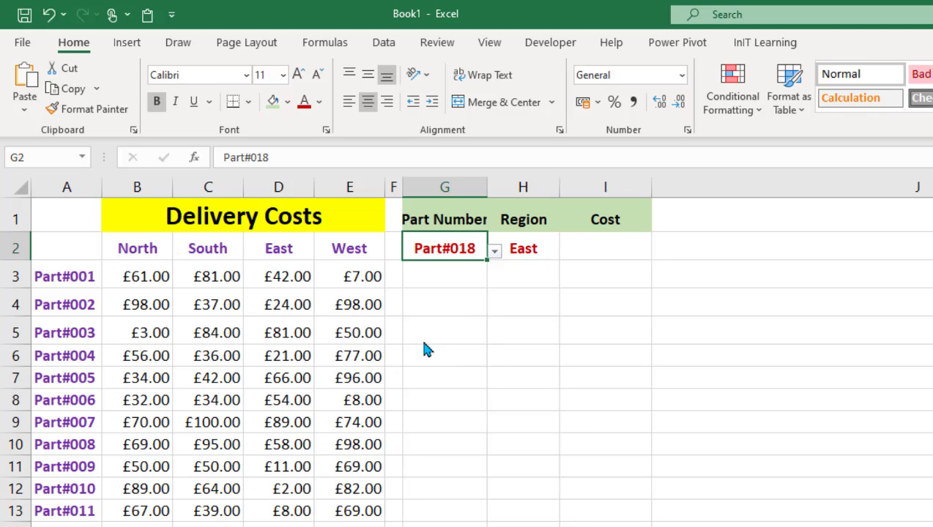
{"action": "left_click", "coordinate": [529, 245]}
{"action": "left_click", "coordinate": [567, 252]}
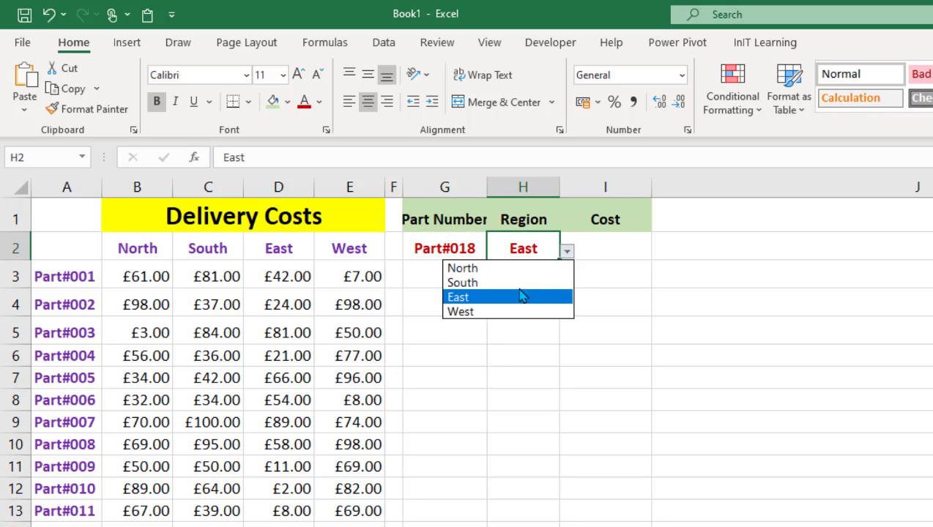
{"action": "left_click", "coordinate": [503, 284]}
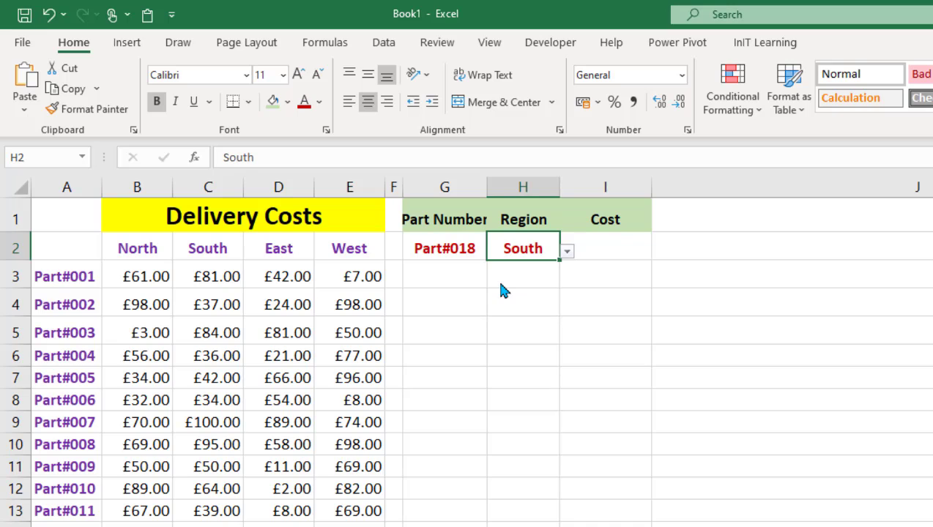
- Start a VLOOKUP formula in cost cell I2 with G2 as the lookup value and A3:E22 as the table array
{"action": "left_click", "coordinate": [612, 247]}
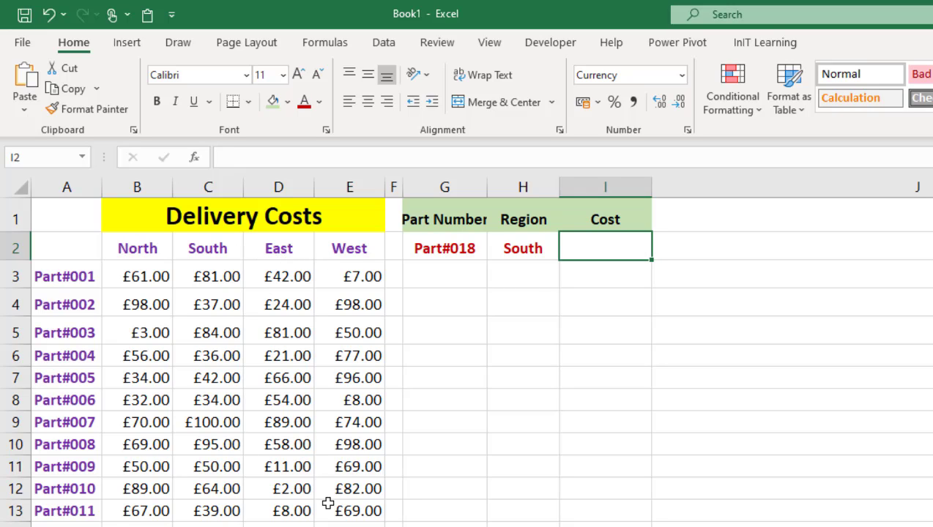
{"action": "left_click", "coordinate": [293, 488]}
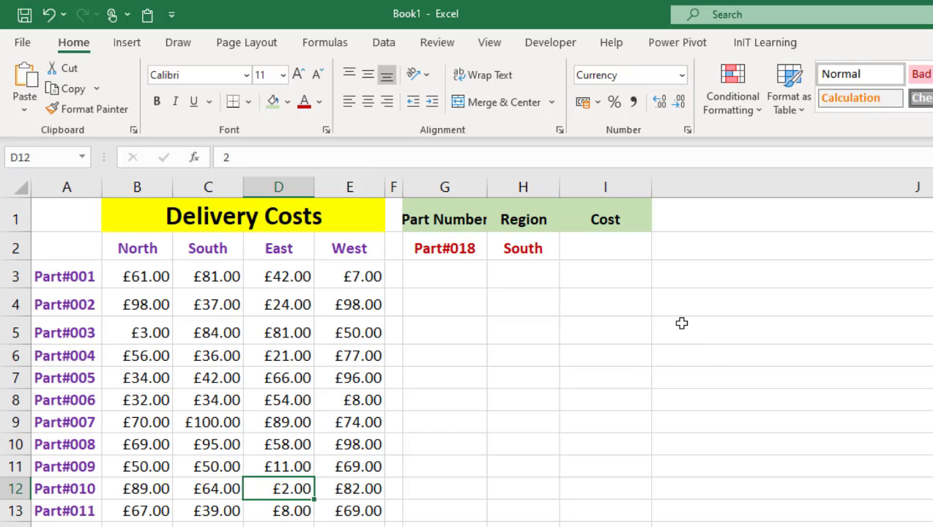
{"action": "left_click", "coordinate": [607, 244]}
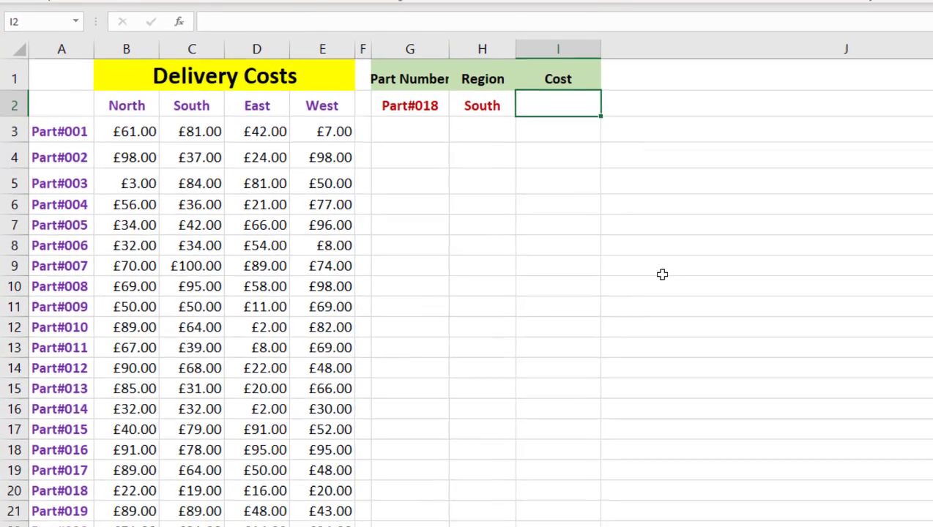
{"action": "type", "text": "="}
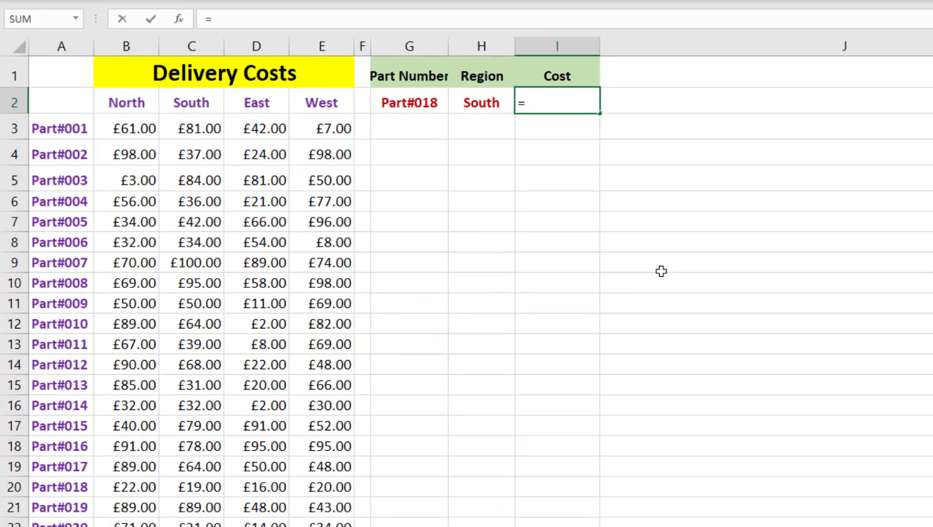
{"action": "type", "text": "vl"}
{"action": "key", "text": "Tab"}
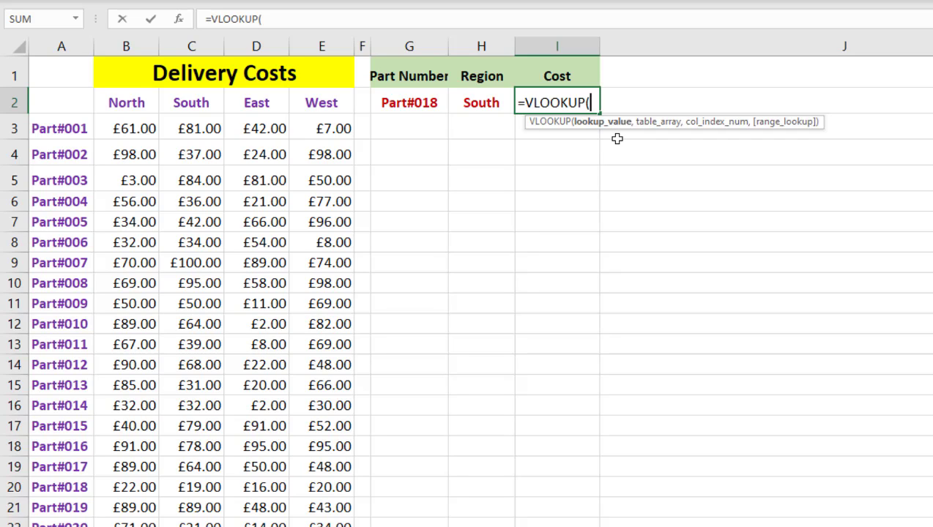
{"action": "left_click", "coordinate": [408, 102]}
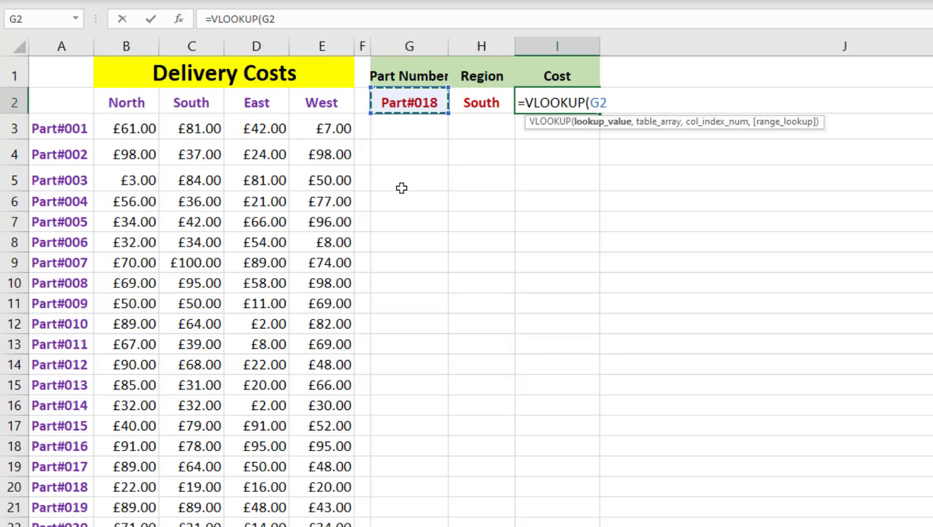
{"action": "type", "text": ","}
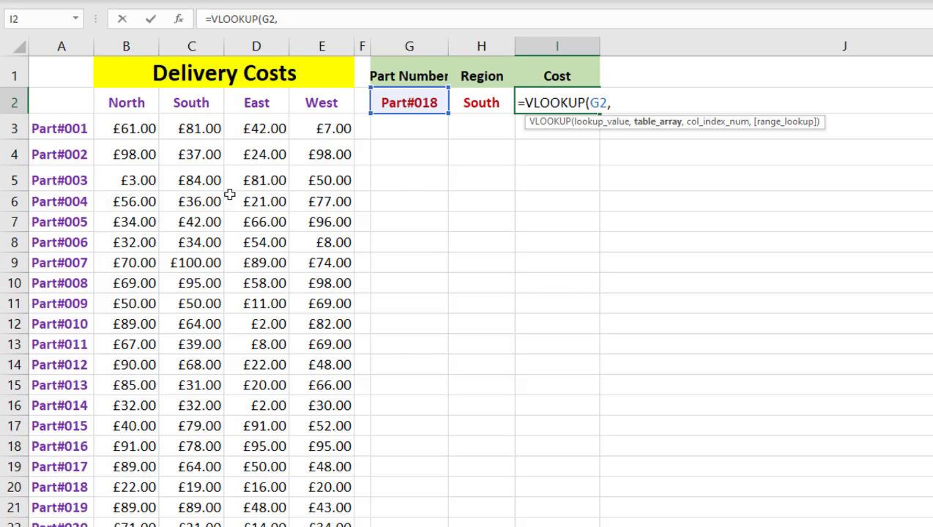
{"action": "left_click", "coordinate": [44, 128]}
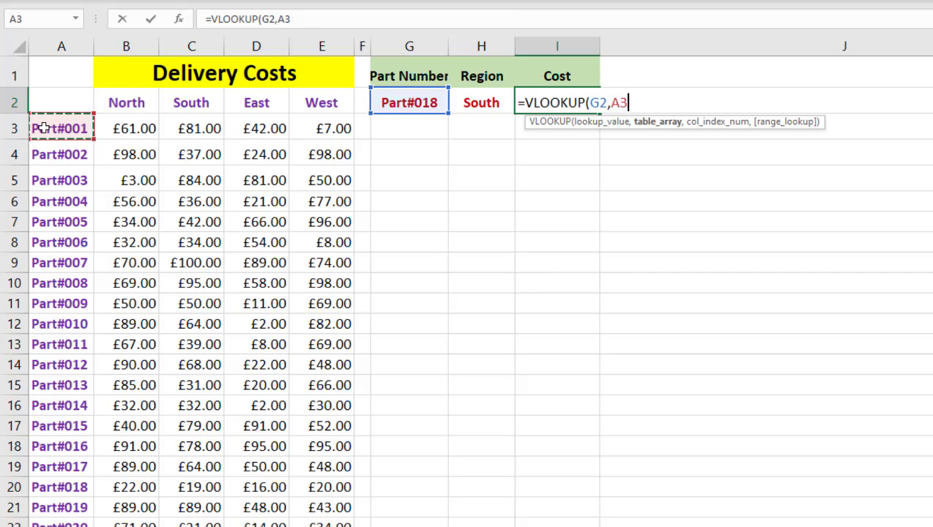
{"action": "left_click_drag", "start_coordinate": [46, 128], "coordinate": [324, 526]}
{"action": "type", "text": ","}
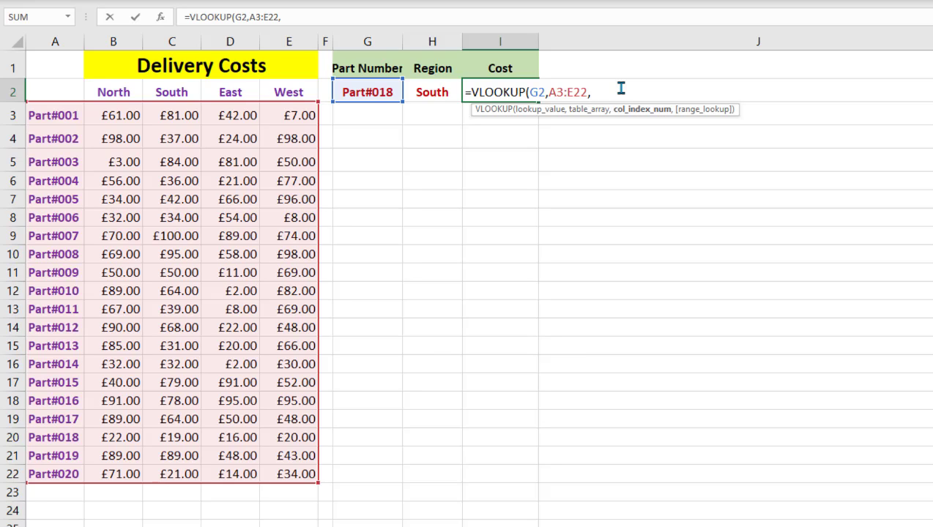
- Nest a second VLOOKUP as the column index argument, looking up H2 in the table array L2:M5
{"action": "type", "text": "vloo"}
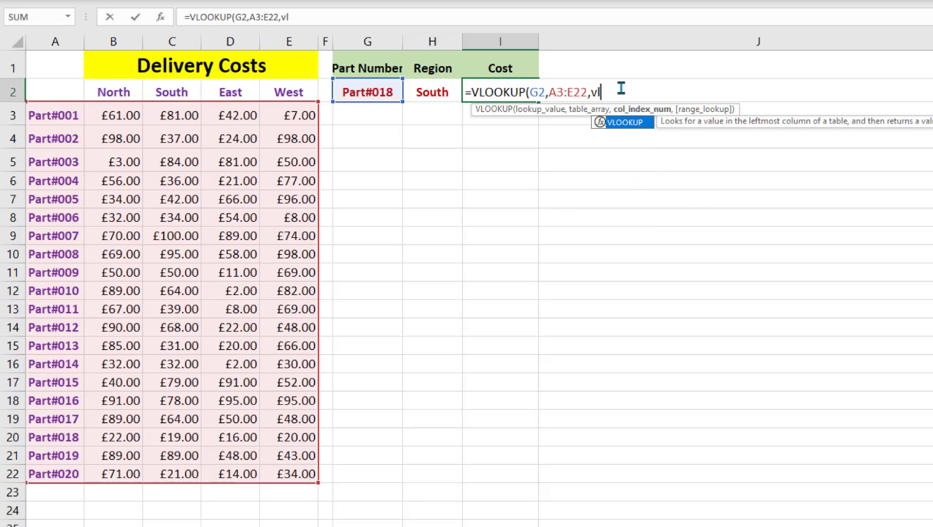
{"action": "type", "text": "k"}
{"action": "key", "text": "Tab"}
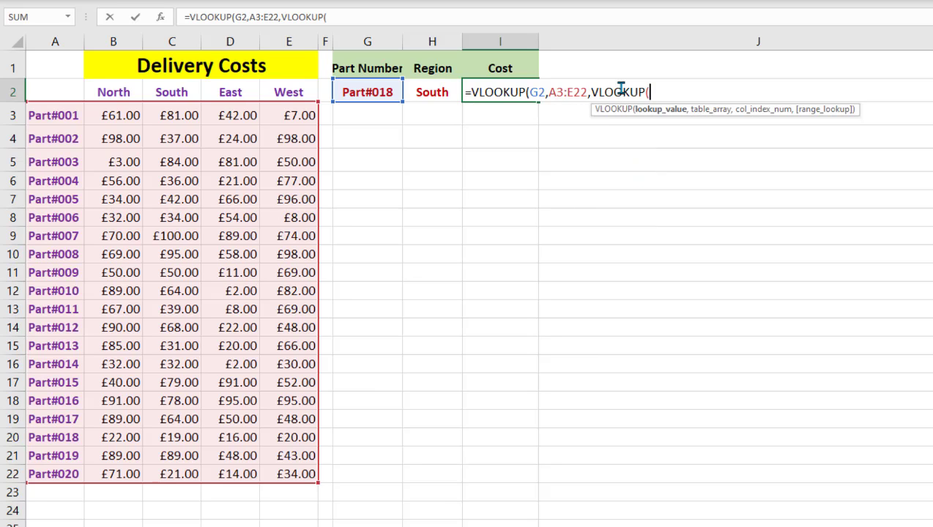
{"action": "left_click", "coordinate": [431, 90]}
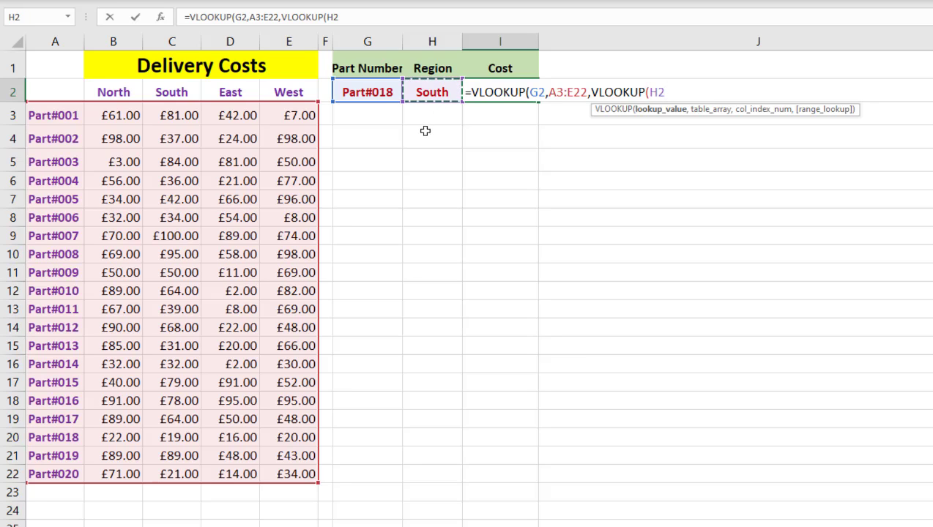
{"action": "type", "text": ","}
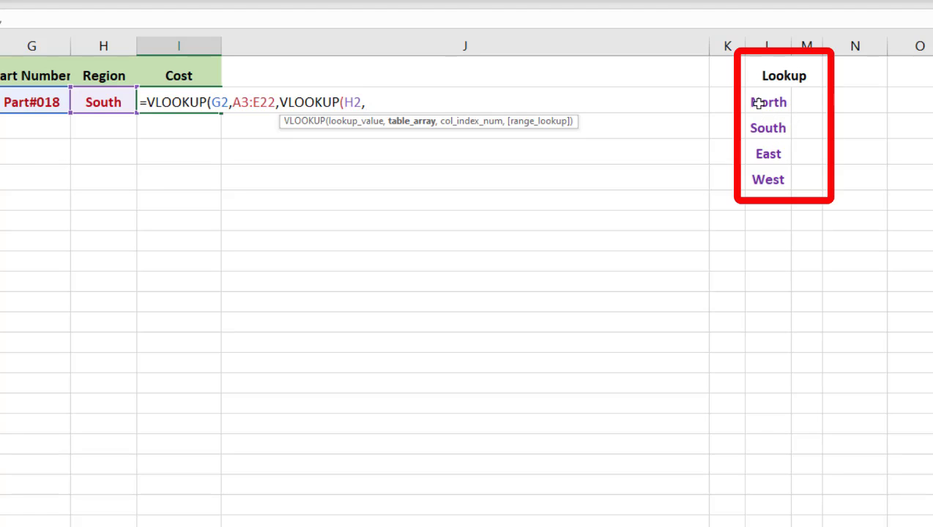
{"action": "left_click_drag", "start_coordinate": [759, 103], "coordinate": [806, 181]}
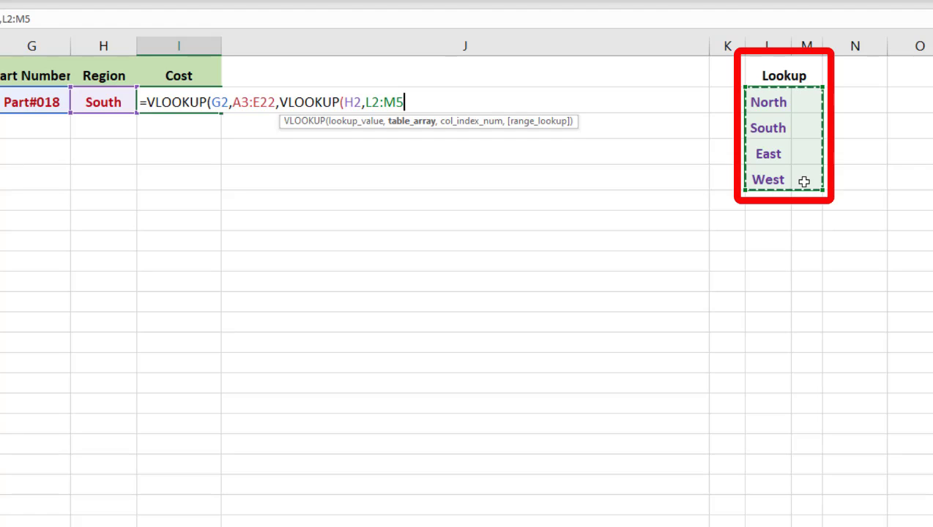
{"action": "type", "text": ","}
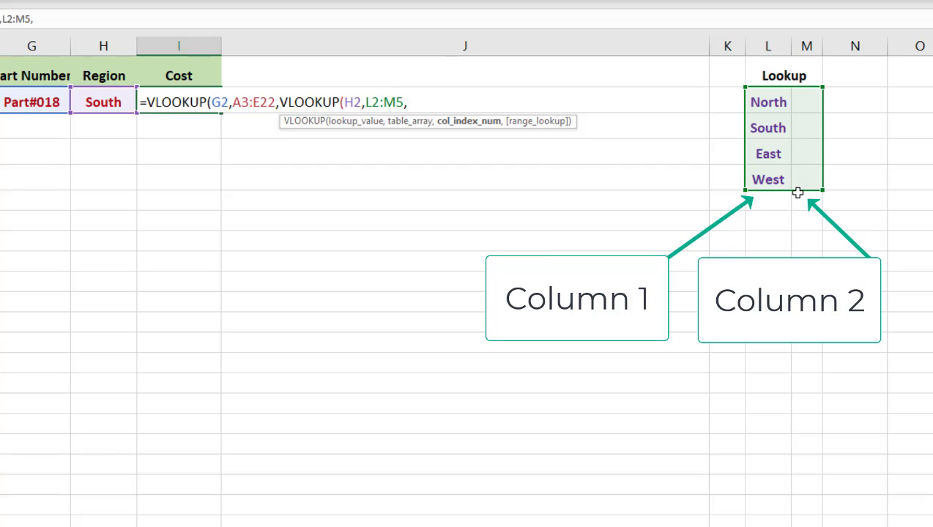
- Complete the nested VLOOKUP with column index 2 and FALSE for an exact match
{"action": "type", "text": "2"}
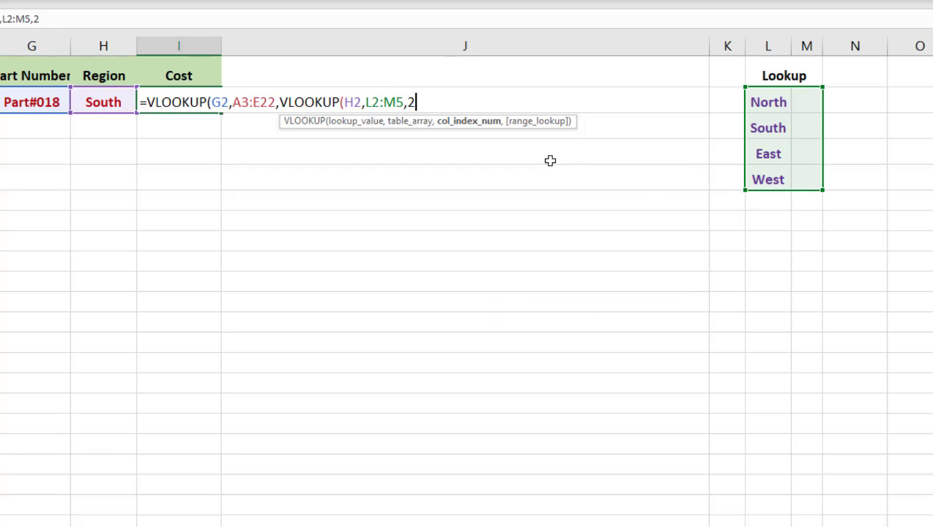
{"action": "type", "text": ","}
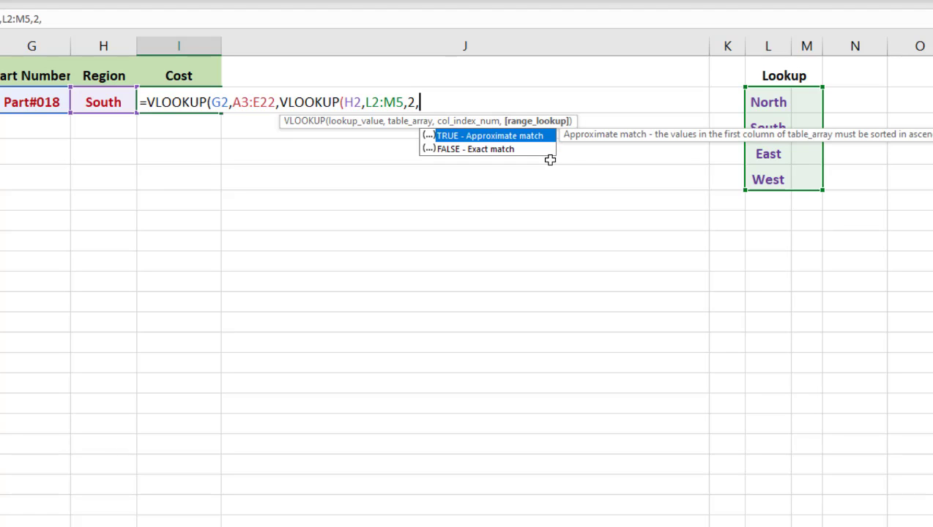
{"action": "key", "text": "Down"}
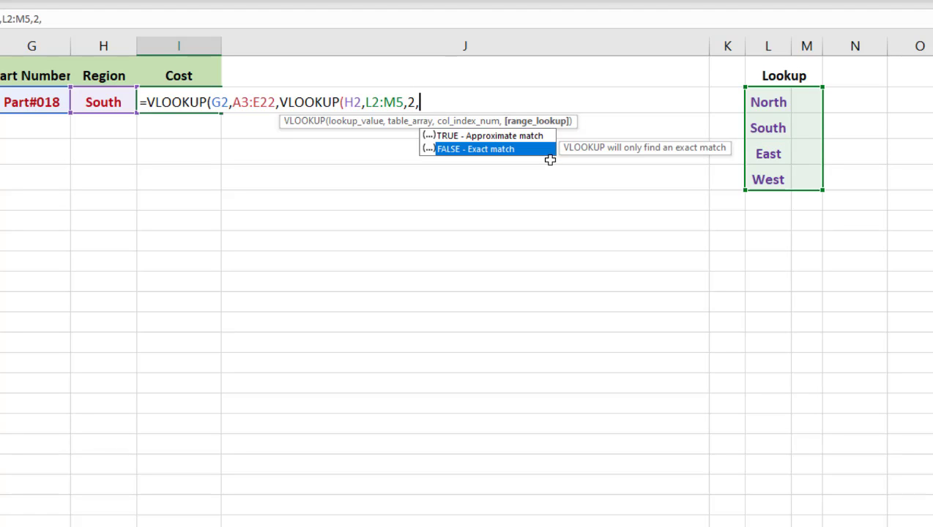
{"action": "key", "text": "Tab"}
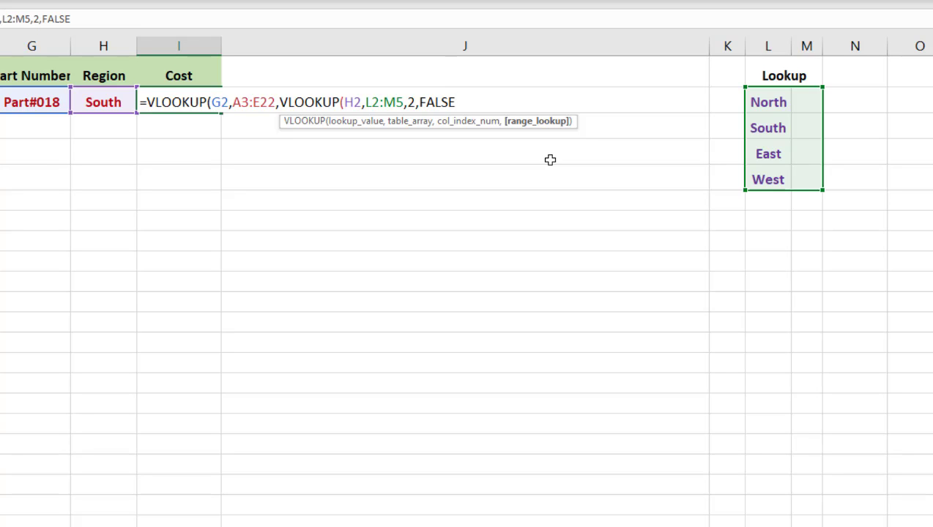
{"action": "type", "text": ")"}
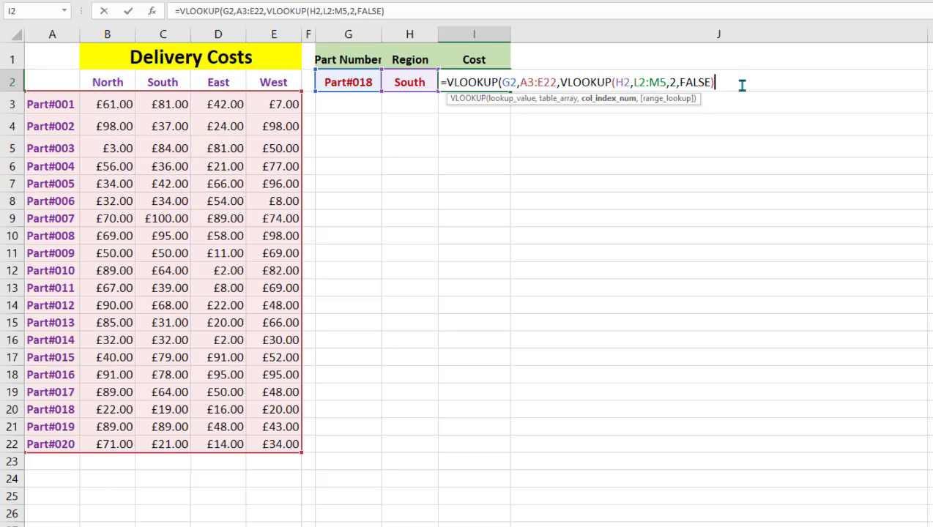
- Set the outer VLOOKUP's range lookup to FALSE for an exact match and enter the formula in I2
{"action": "type", "text": ","}
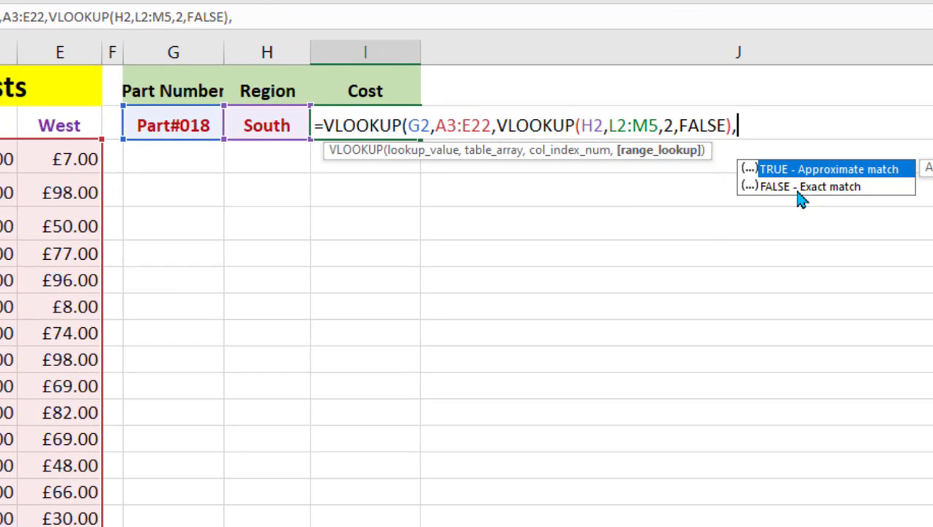
{"action": "left_click", "coordinate": [803, 189]}
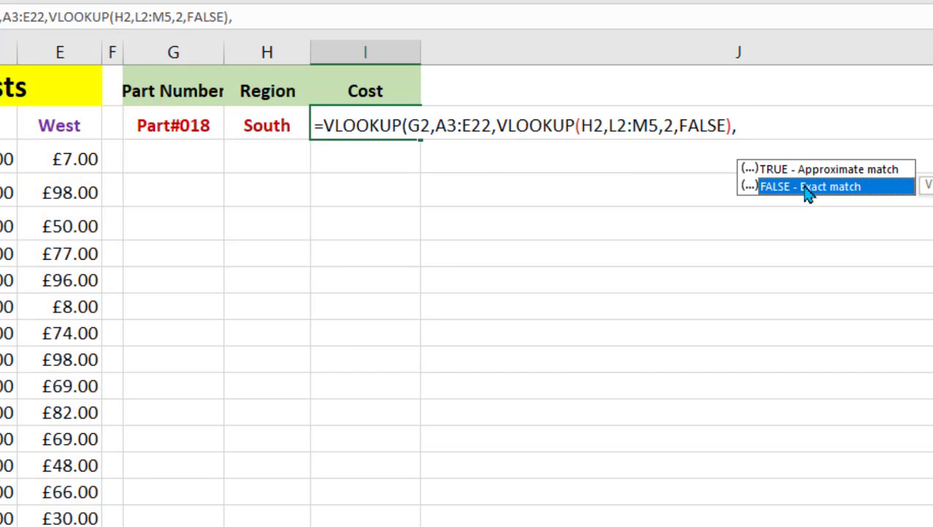
{"action": "double_click", "coordinate": [806, 188]}
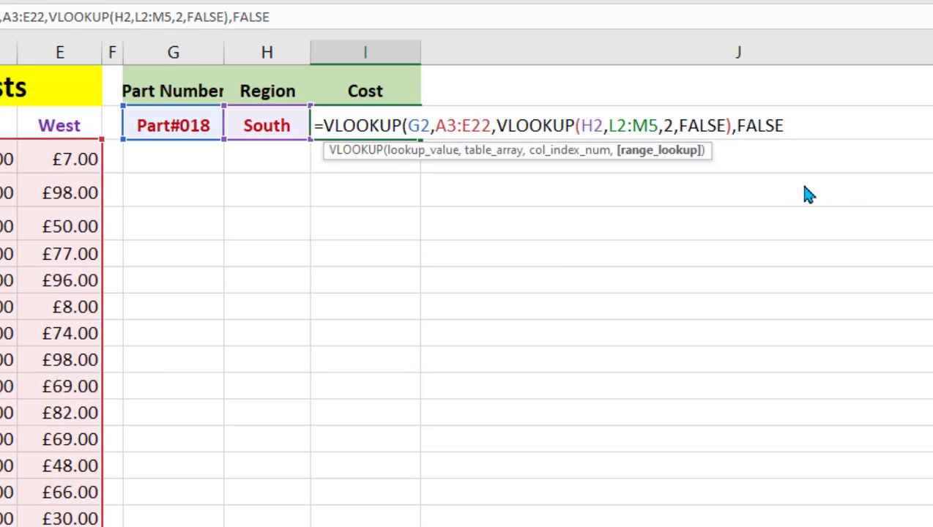
{"action": "type", "text": ")"}
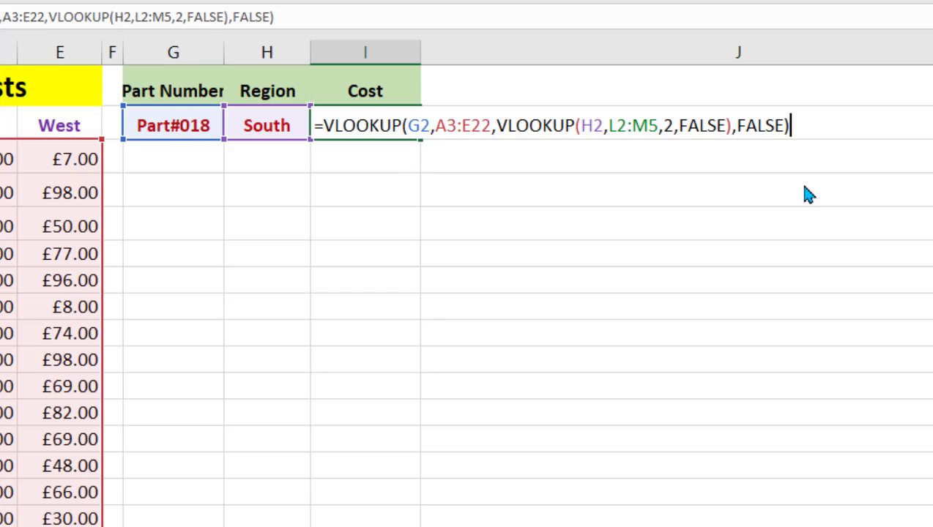
{"action": "key", "text": "Return"}
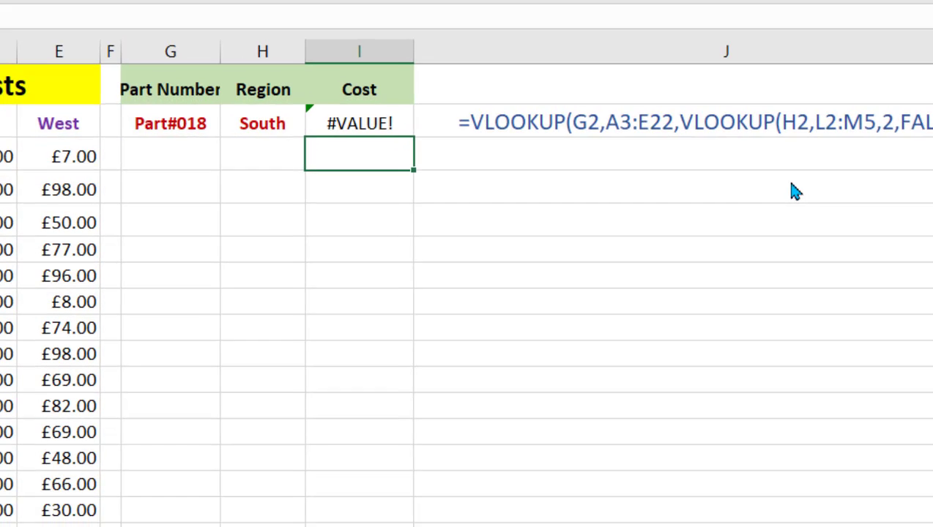
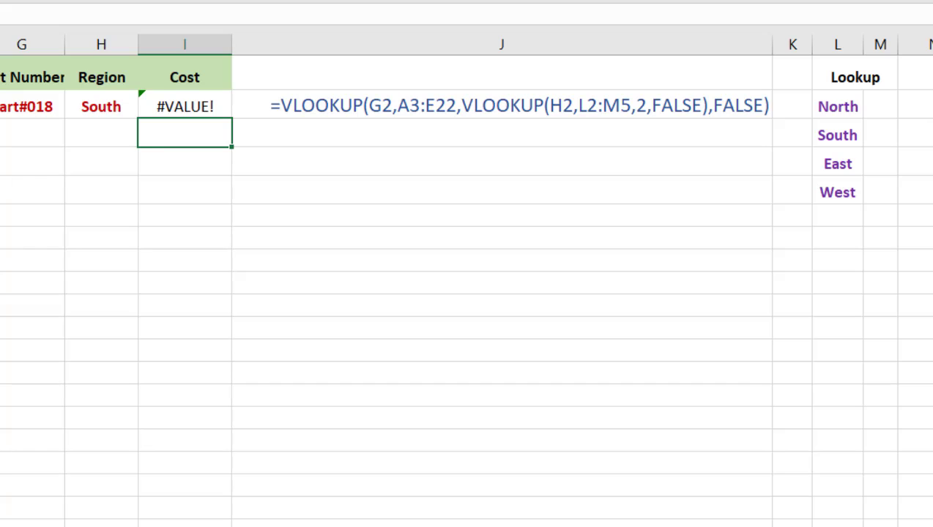
- Enter the column numbers 2, 3, 4 and 5 in M2:M5, beside North, South, East and West in the Lookup table
{"action": "left_click", "coordinate": [876, 106]}
{"action": "type", "text": "2"}
{"action": "key", "text": "Return"}
{"action": "type", "text": "3"}
{"action": "key", "text": "Return"}
{"action": "type", "text": "4"}
{"action": "key", "text": "Return"}
{"action": "type", "text": "5"}
{"action": "key", "text": "Return"}
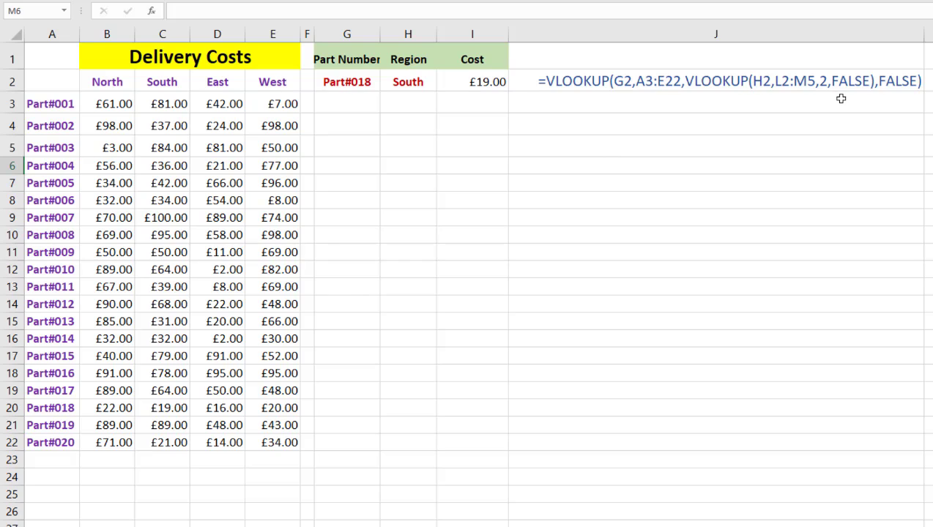
- Start a VLOOKUP formula in I3 with G2 as the lookup value and A3:E22 as the table array
{"action": "left_click", "coordinate": [472, 103]}
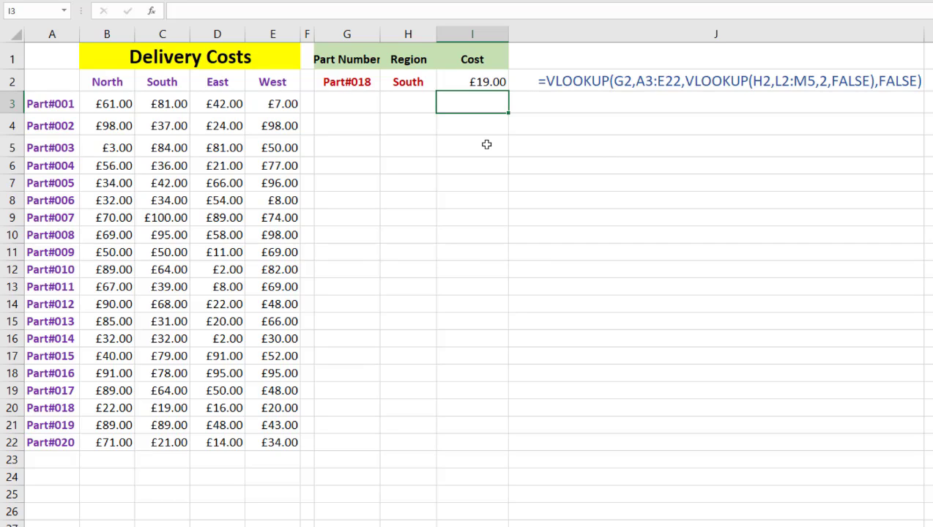
{"action": "type", "text": "=vl"}
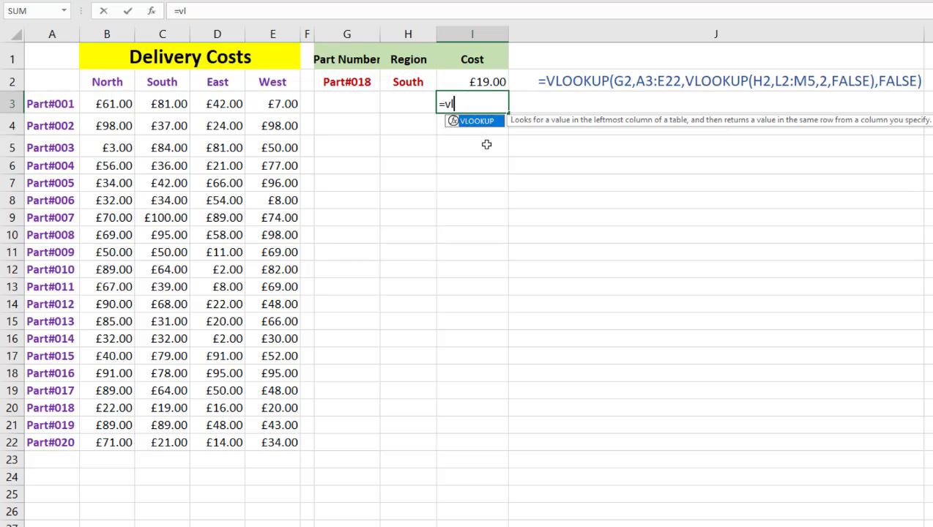
{"action": "type", "text": "o"}
{"action": "key", "text": "Tab"}
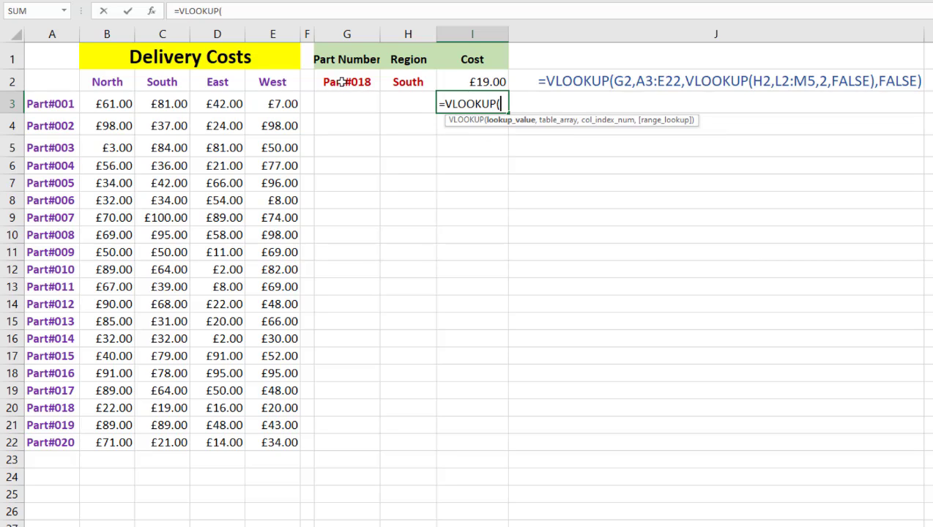
{"action": "left_click", "coordinate": [341, 82]}
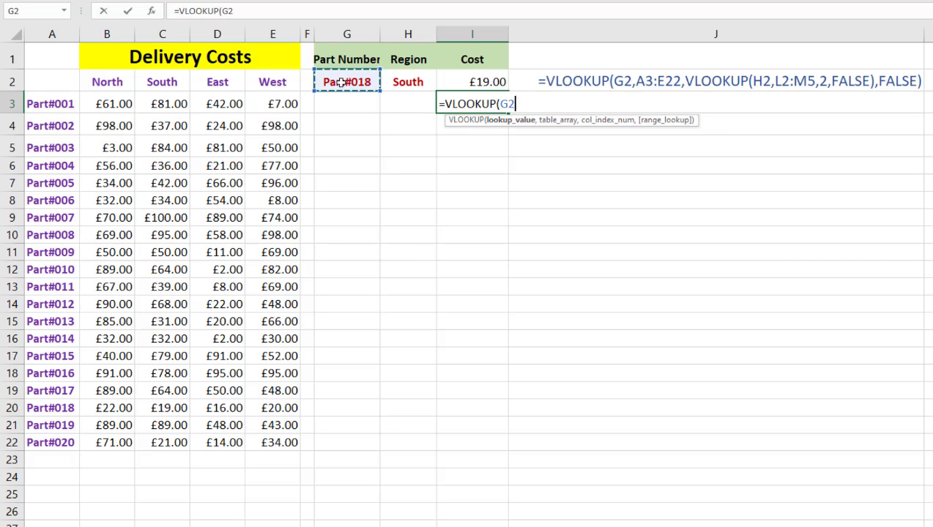
{"action": "type", "text": ","}
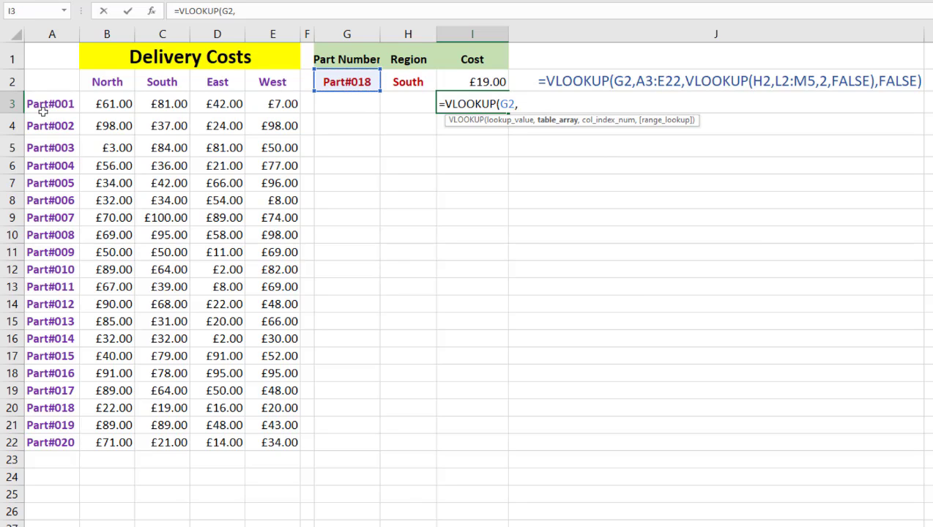
{"action": "left_click_drag", "start_coordinate": [35, 104], "coordinate": [260, 445]}
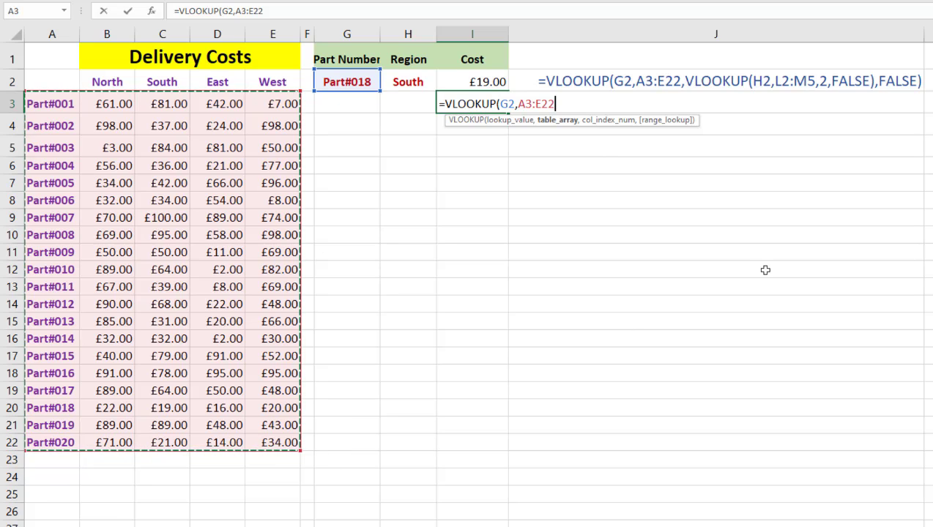
{"action": "type", "text": ","}
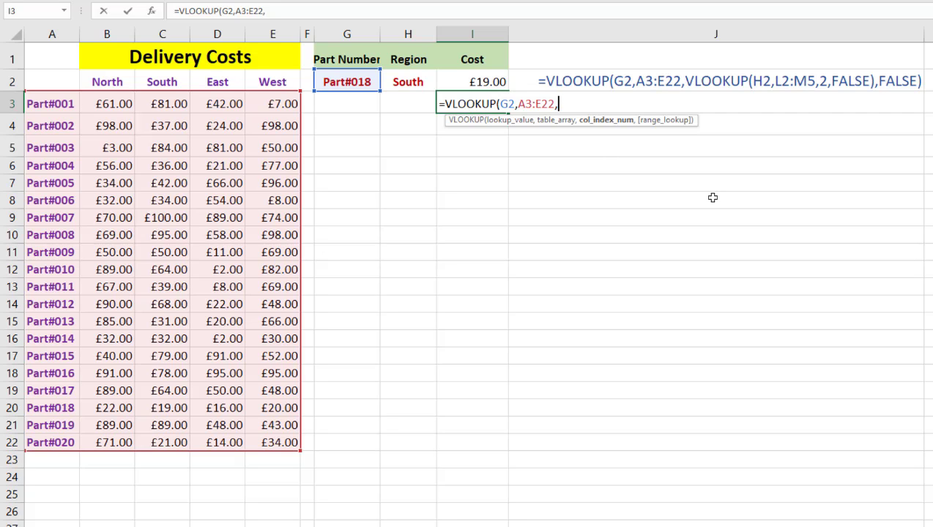
- Nest a MATCH function as the column index, finding H2 in B2:E2 with match type 0 for an exact match
{"action": "type", "text": "match"}
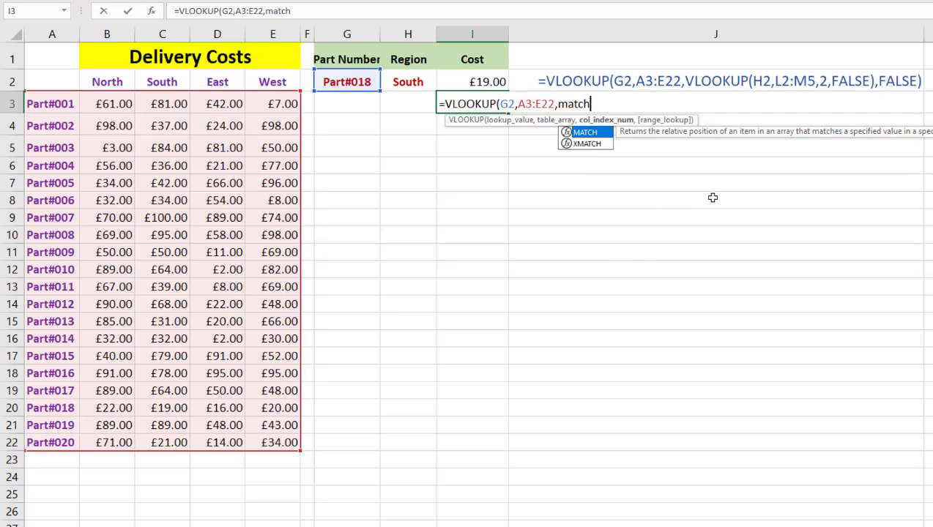
{"action": "type", "text": "("}
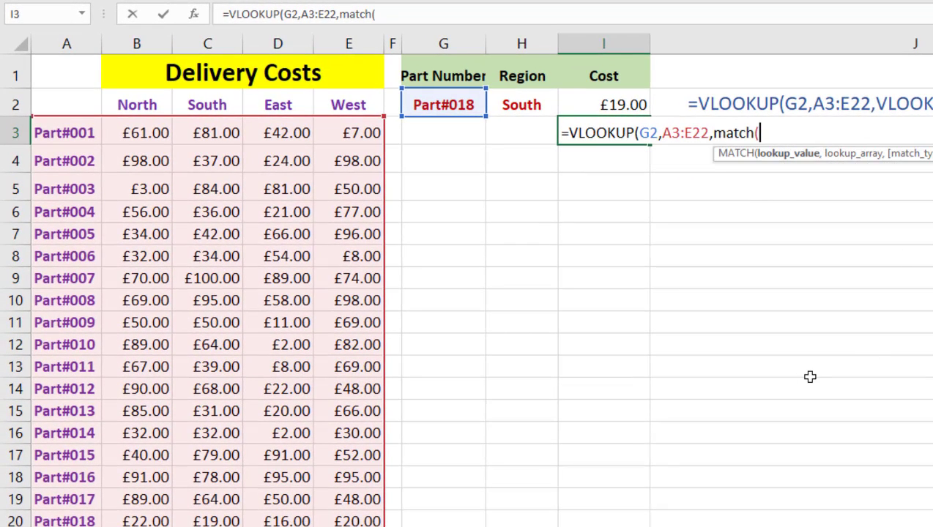
{"action": "left_click", "coordinate": [508, 104]}
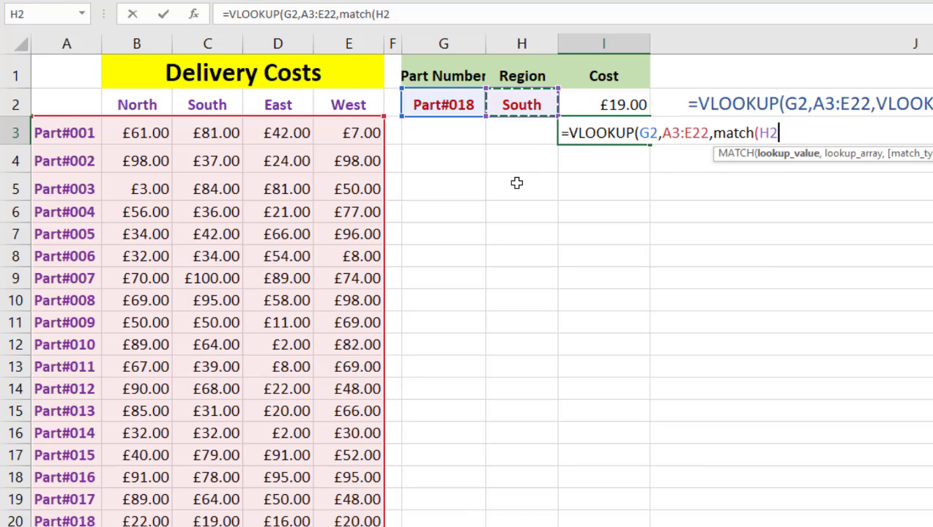
{"action": "type", "text": ","}
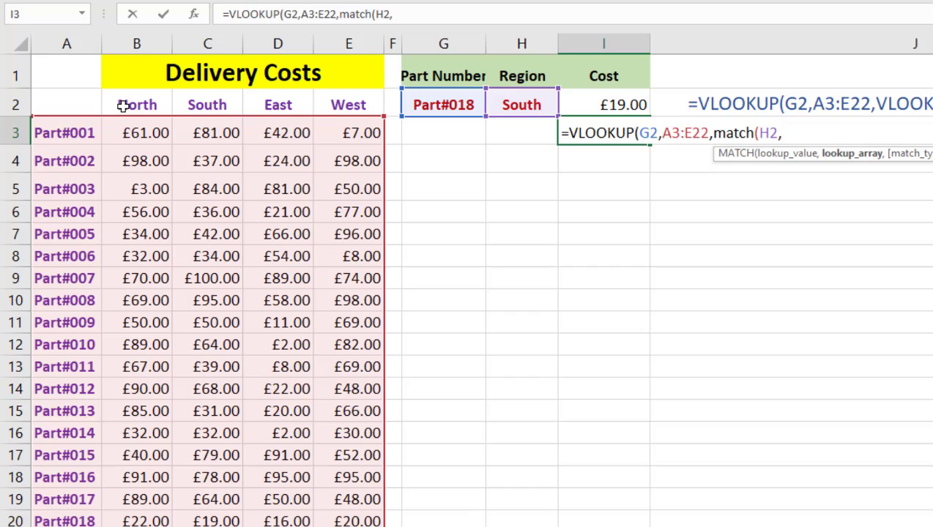
{"action": "left_click_drag", "start_coordinate": [125, 106], "coordinate": [326, 104]}
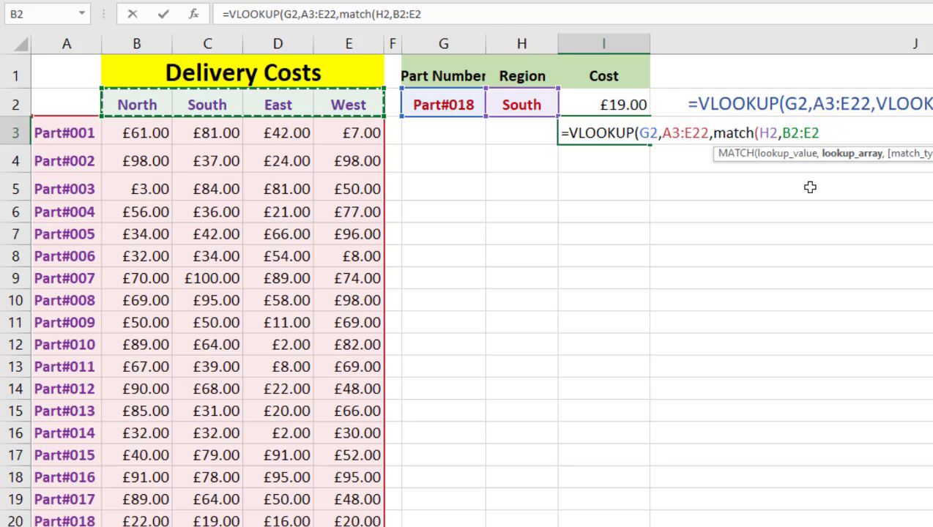
{"action": "type", "text": ","}
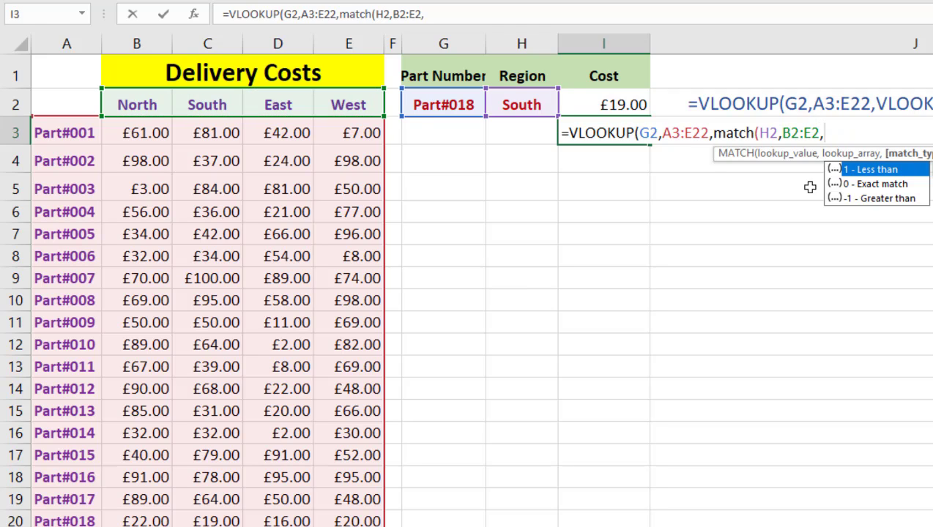
{"action": "key", "text": "Down"}
{"action": "key", "text": "Tab"}
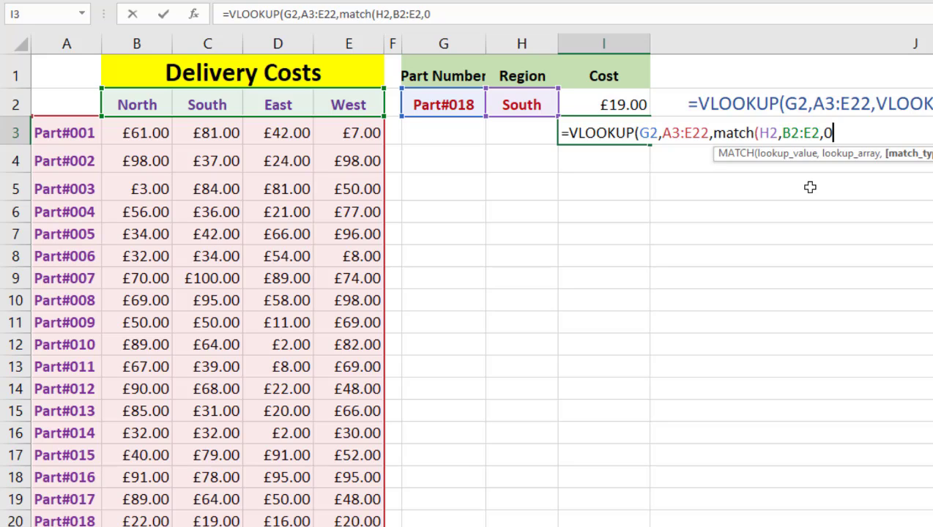
{"action": "type", "text": ")"}
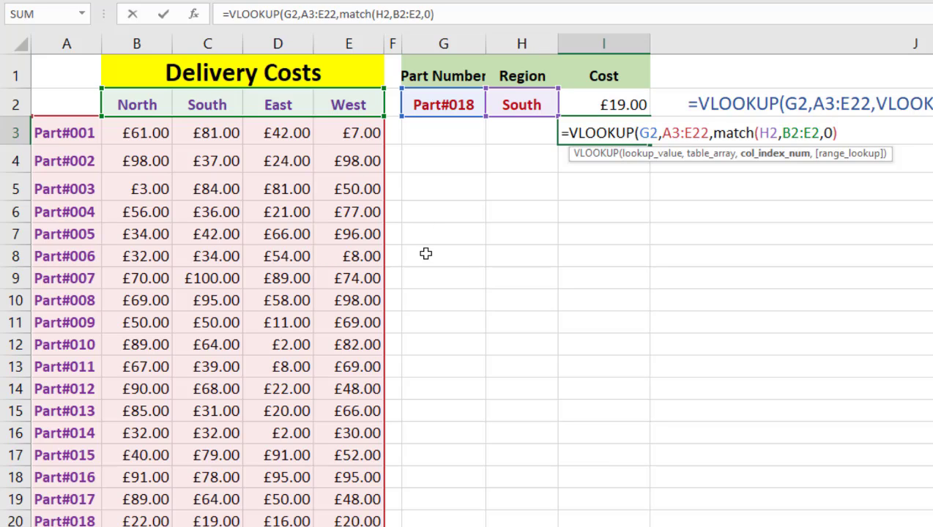
- Add 1 to the MATCH result, set the VLOOKUP's range lookup to FALSE, and enter the formula in I3
{"action": "type", "text": "+"}
{"action": "type", "text": ","}
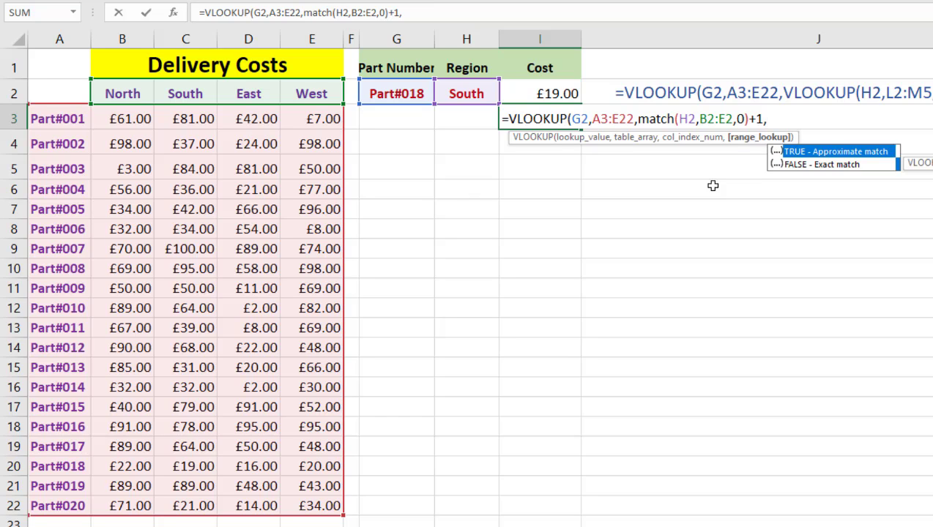
{"action": "key", "text": "Down"}
{"action": "key", "text": "Tab"}
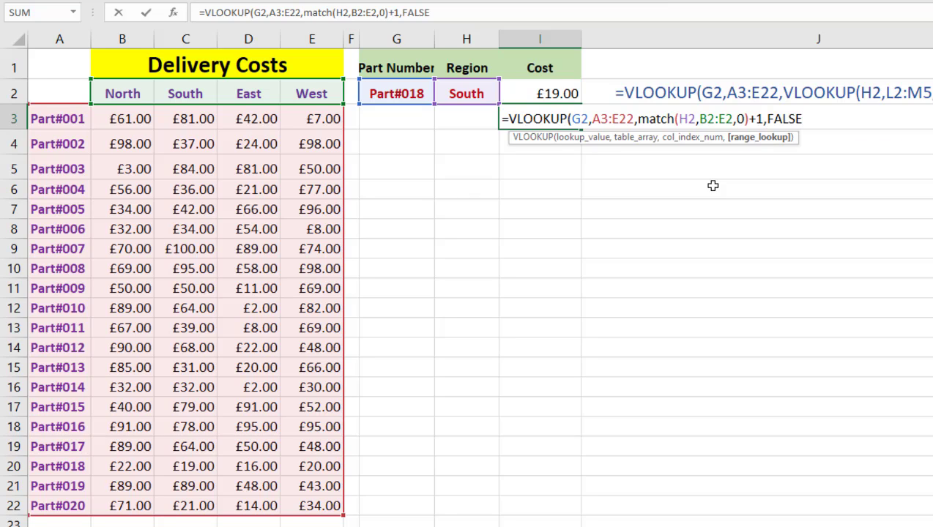
{"action": "type", "text": ")"}
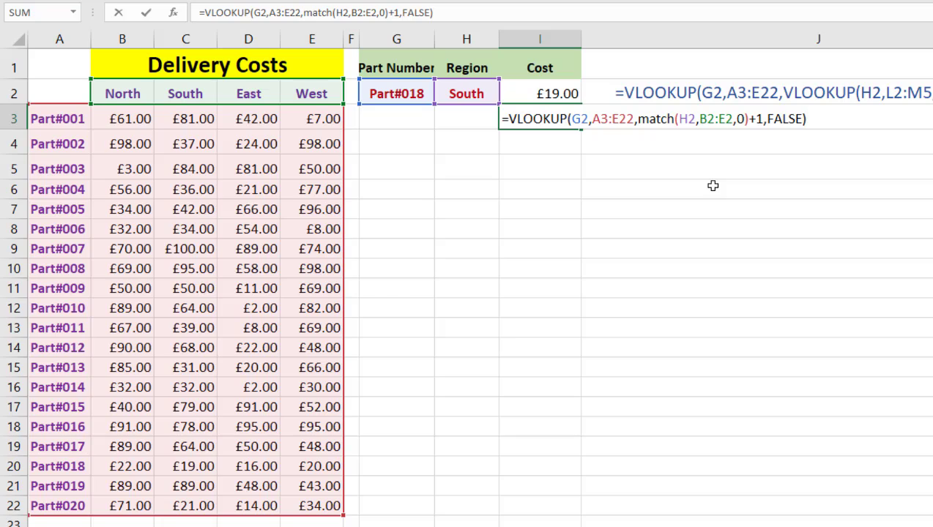
{"action": "key", "text": "Return"}
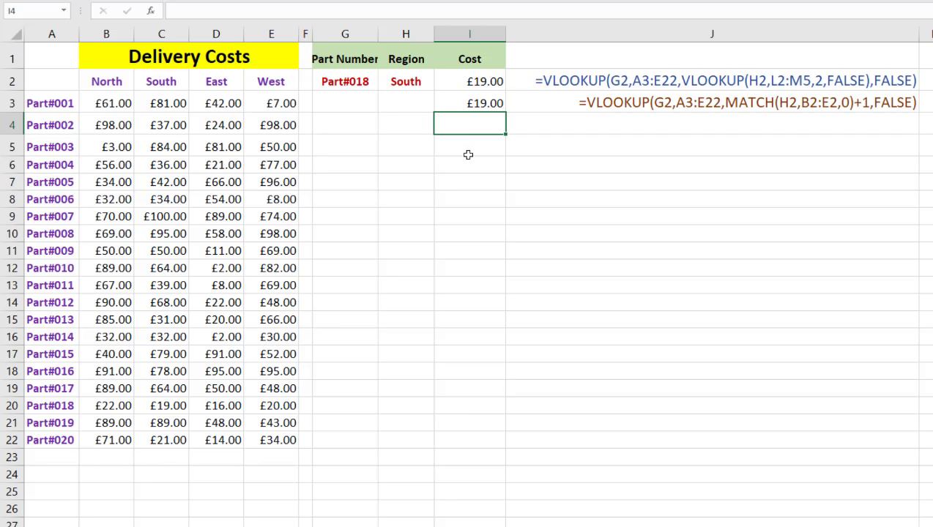
- Start an INDEX formula in I4 with the delivery costs B3:E22 as its array
{"action": "type", "text": "=in"}
{"action": "key", "text": "Tab"}
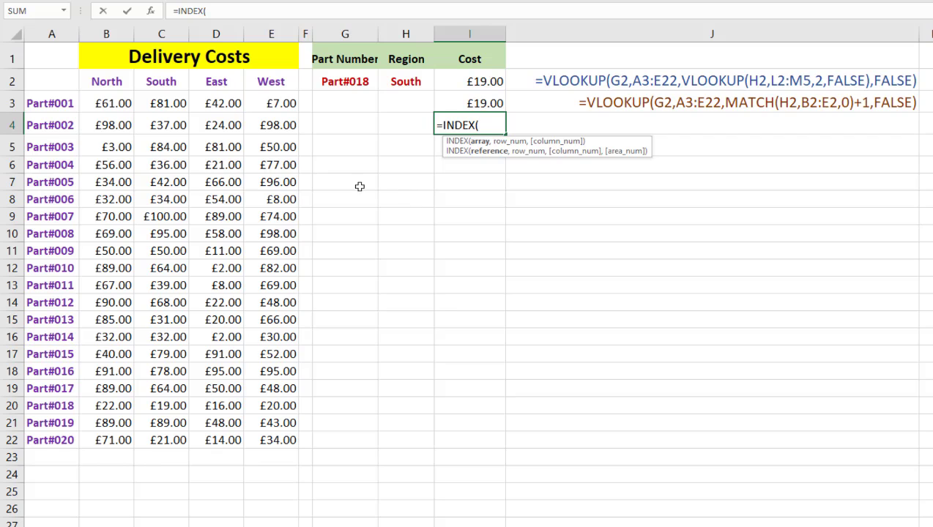
{"action": "left_click_drag", "start_coordinate": [98, 104], "coordinate": [252, 441]}
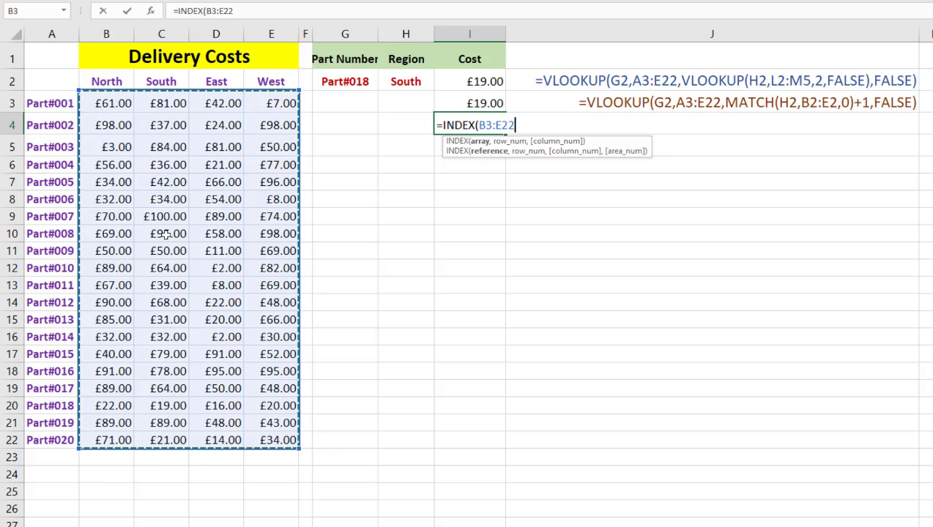
{"action": "type", "text": ","}
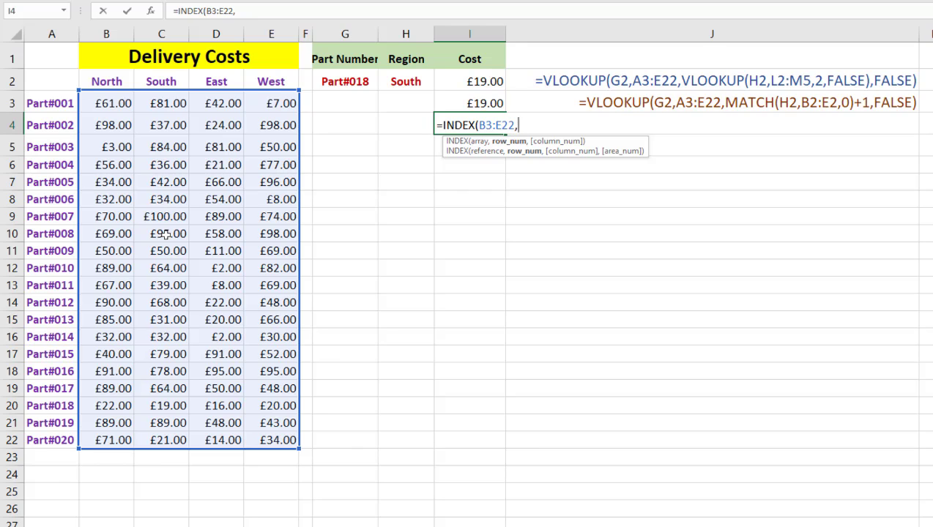
- Nest a MATCH function as the row number, finding G2 in A3:A22 with match type 0 for an exact match
{"action": "type", "text": "match"}
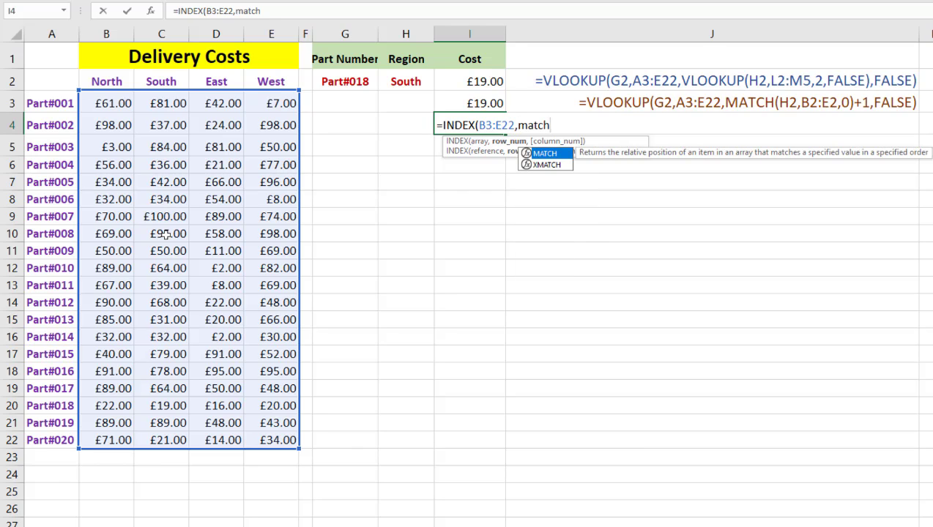
{"action": "key", "text": "Tab"}
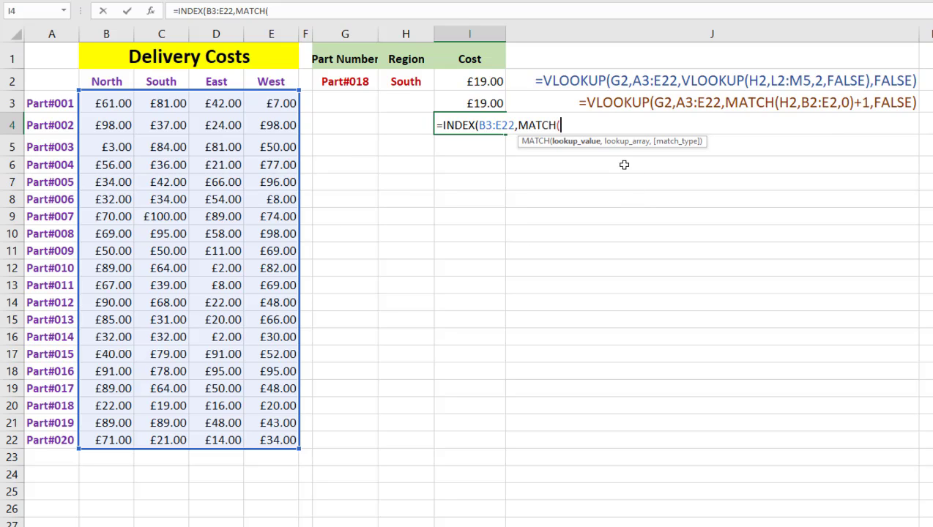
{"action": "left_click", "coordinate": [338, 82]}
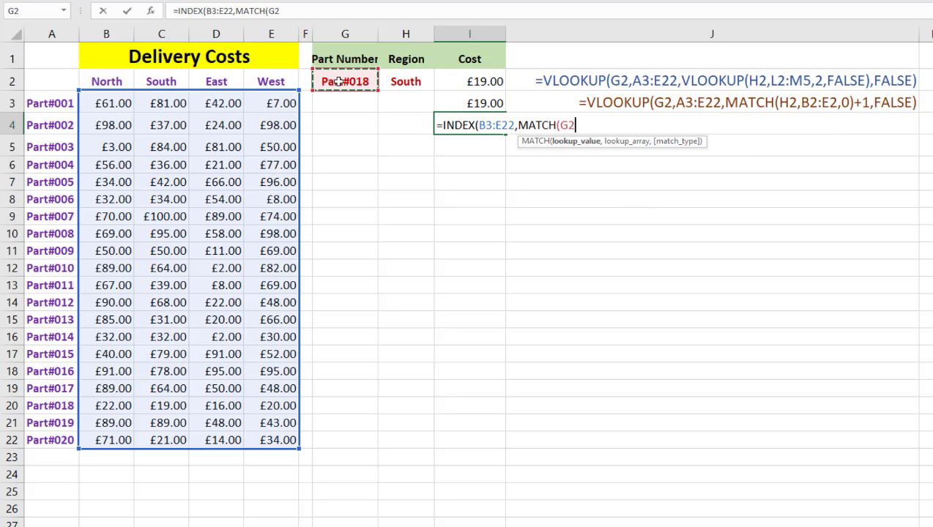
{"action": "type", "text": ","}
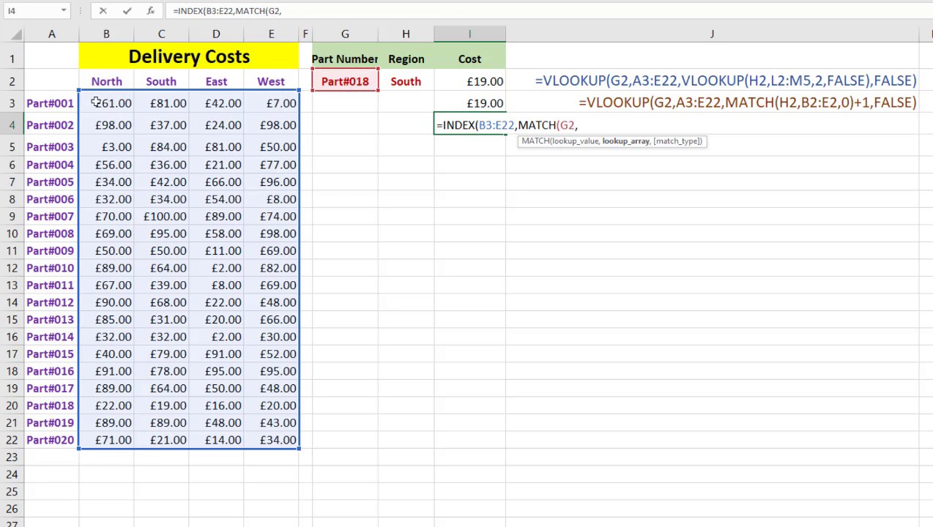
{"action": "left_click_drag", "start_coordinate": [46, 99], "coordinate": [36, 439]}
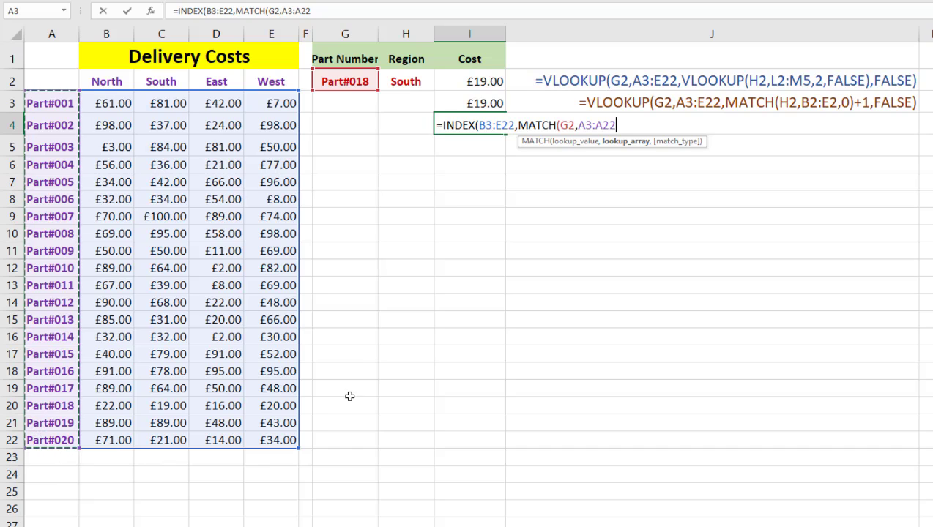
{"action": "type", "text": ","}
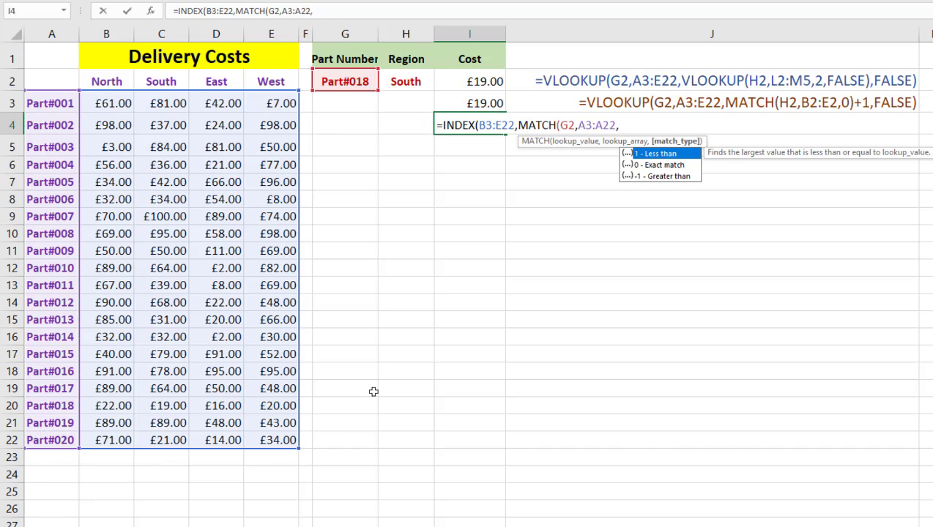
{"action": "key", "text": "Down"}
{"action": "key", "text": "Tab"}
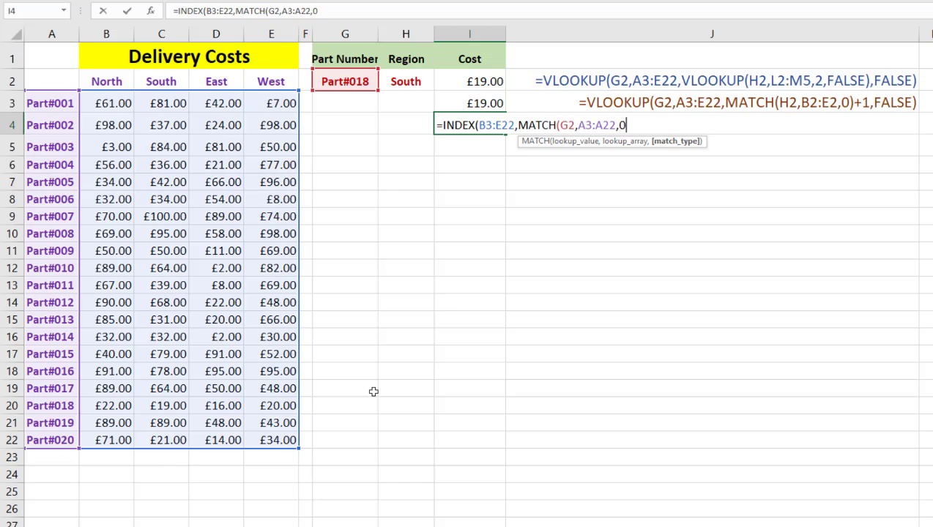
{"action": "type", "text": ")"}
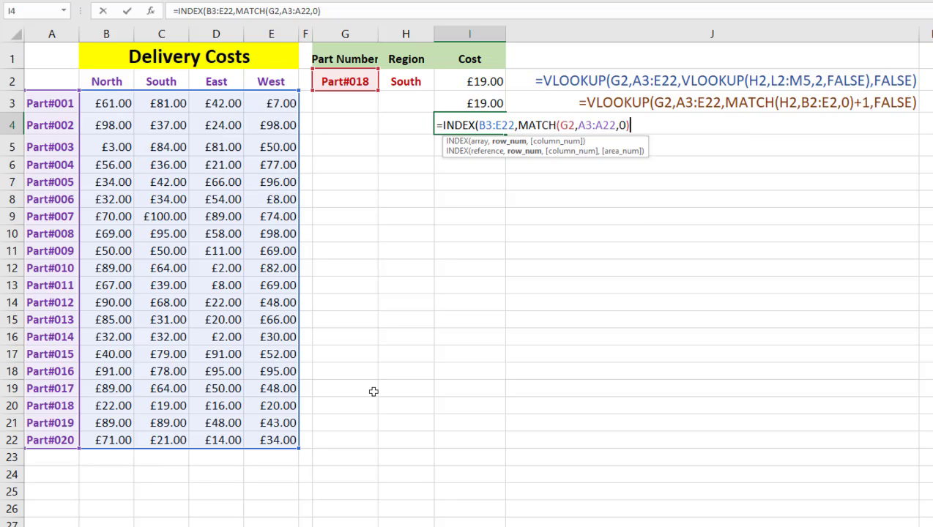
- Nest a MATCH function as the INDEX column number, finding H2 in B2:E2 with match type 0, and enter the formula in I4
{"action": "type", "text": ","}
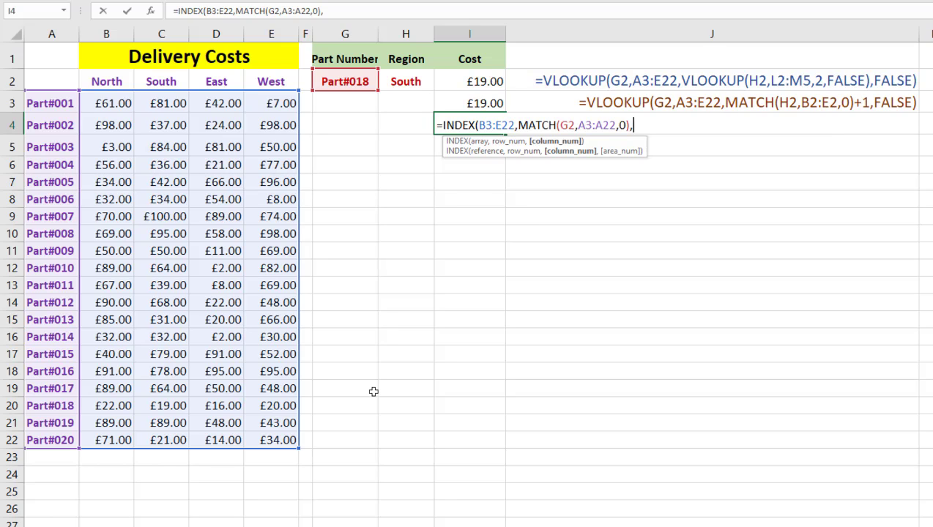
{"action": "type", "text": "match"}
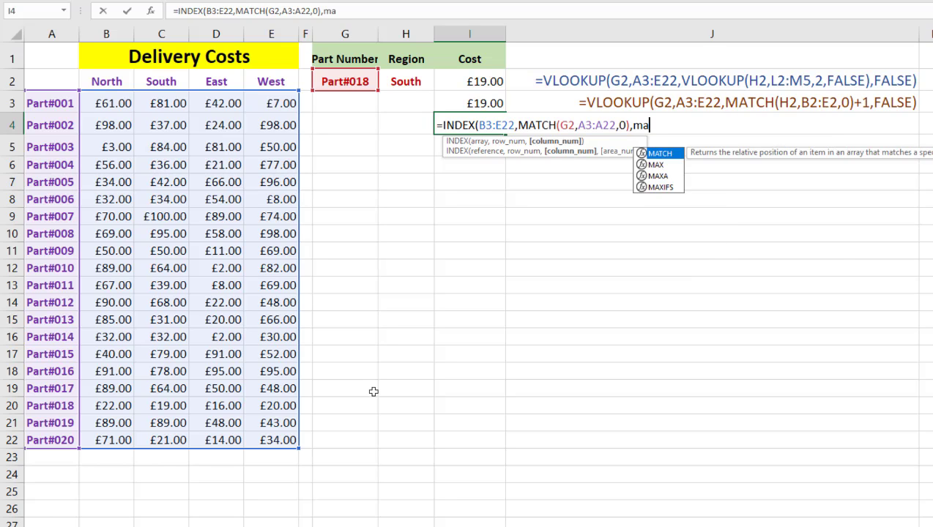
{"action": "key", "text": "Tab"}
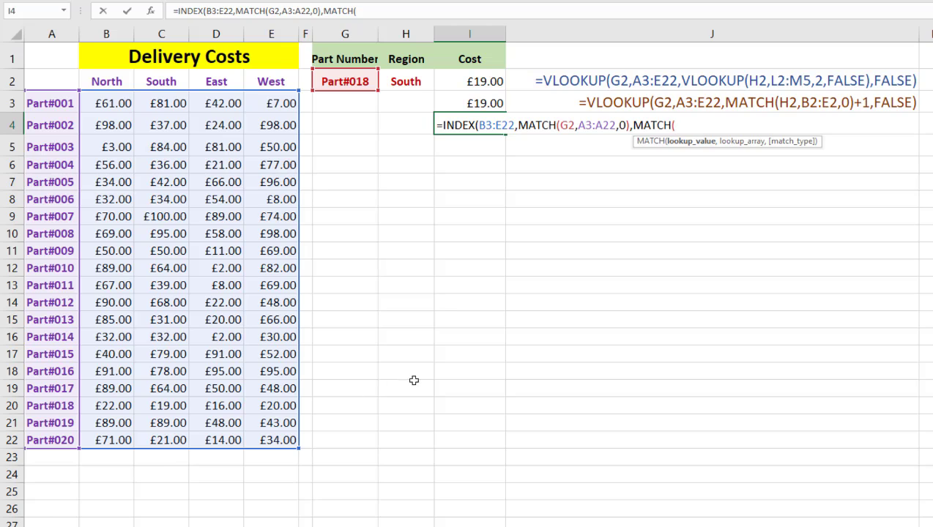
{"action": "left_click", "coordinate": [405, 82]}
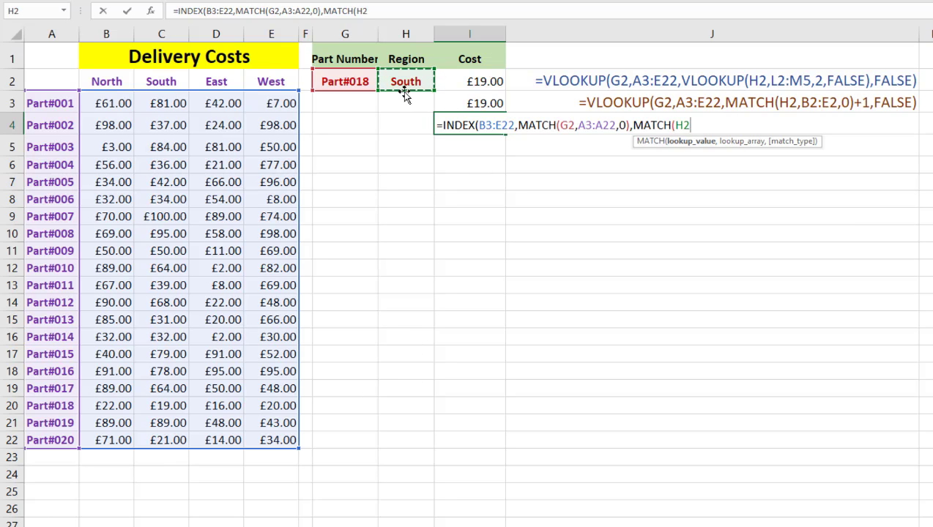
{"action": "type", "text": ","}
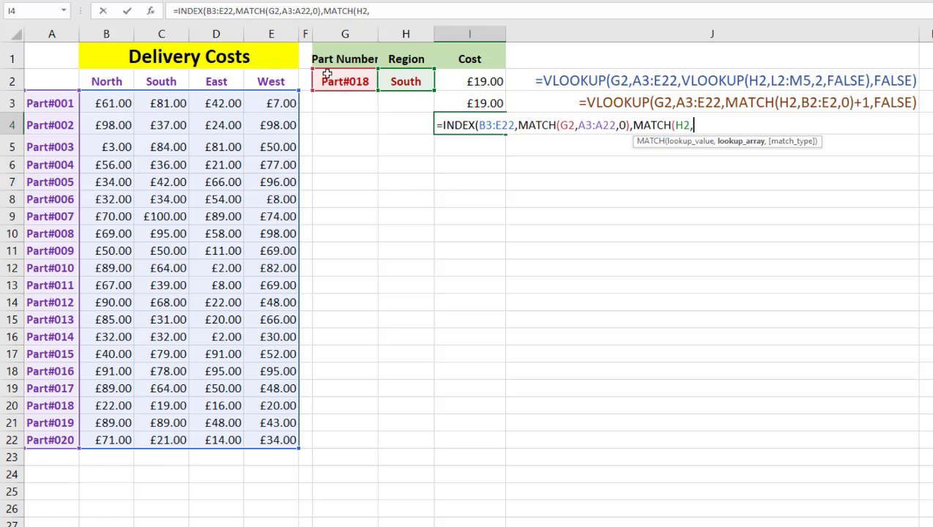
{"action": "left_click_drag", "start_coordinate": [96, 81], "coordinate": [280, 87]}
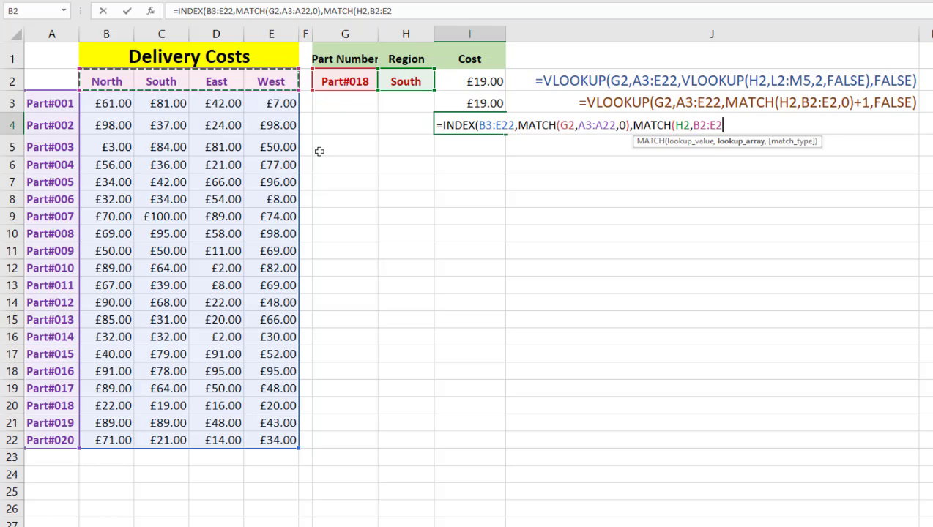
{"action": "type", "text": ","}
{"action": "key", "text": "Down"}
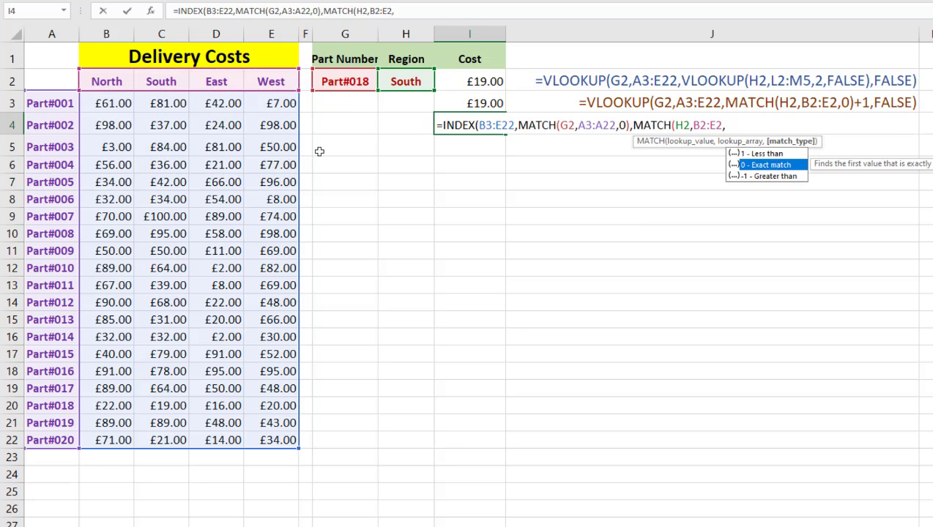
{"action": "key", "text": "Tab"}
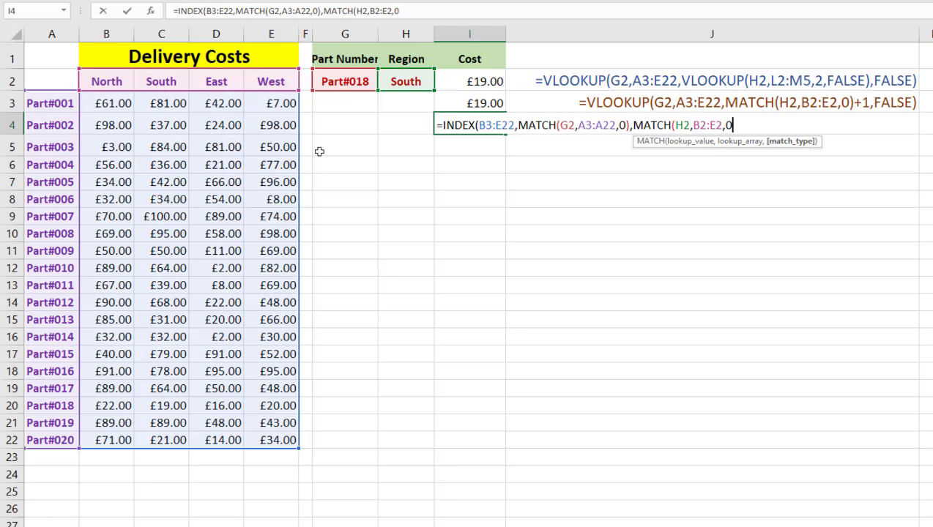
{"action": "type", "text": ")"}
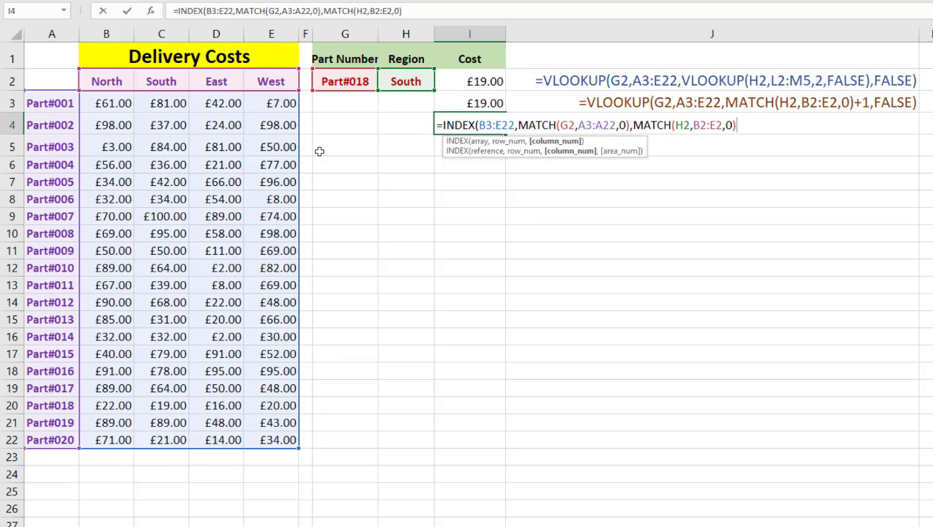
{"action": "type", "text": ")"}
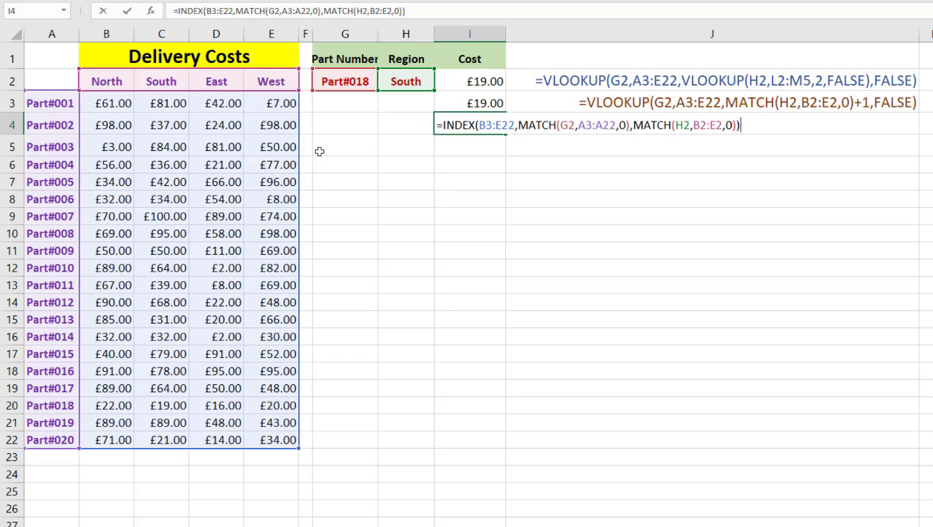
{"action": "key", "text": "Return"}
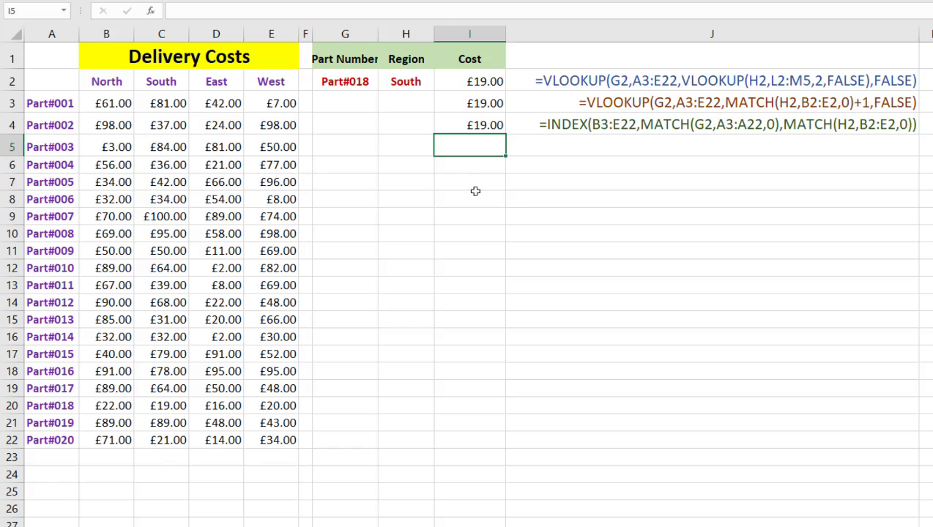
- Choose Part#007 as the part number in G2 and East as the region in H2
{"action": "left_click", "coordinate": [343, 82]}
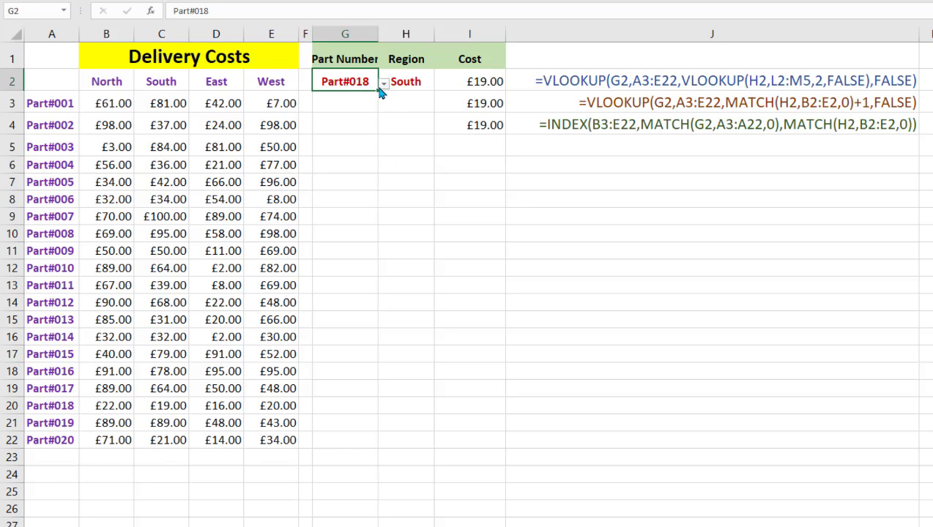
{"action": "left_click", "coordinate": [383, 83]}
{"action": "left_click_drag", "start_coordinate": [382, 153], "coordinate": [379, 121]}
{"action": "left_click", "coordinate": [327, 142]}
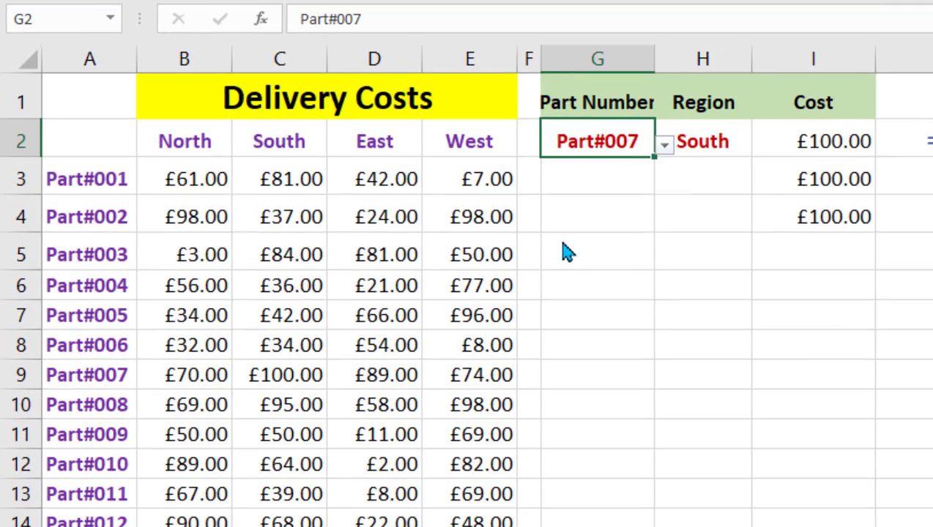
{"action": "left_click", "coordinate": [421, 83]}
{"action": "left_click", "coordinate": [762, 145]}
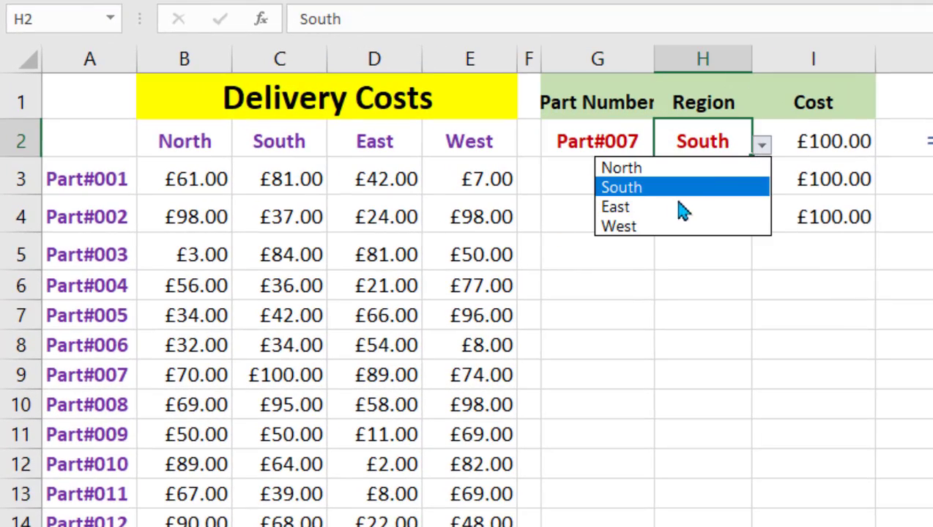
{"action": "left_click", "coordinate": [663, 213]}
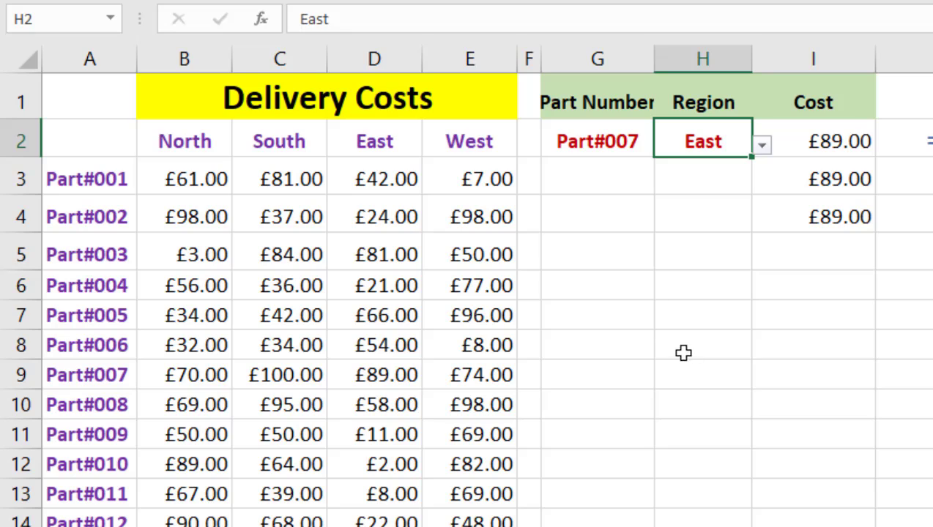